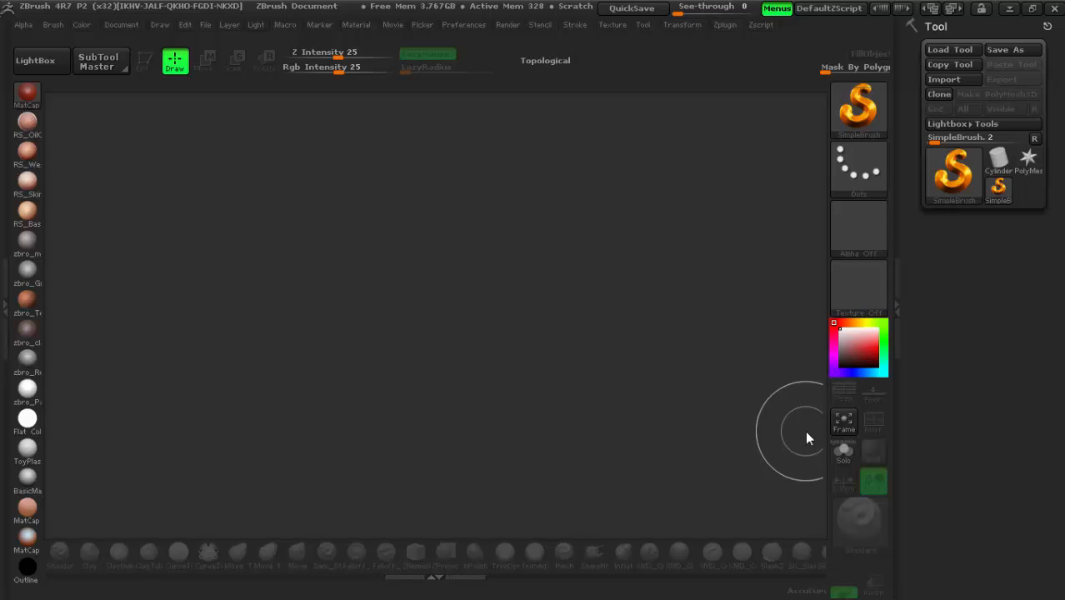
# Draw a Cube3D primitive on the canvas, enter Edit mode and turn it to a three-quarter view
pyautogui.click(880, 127)
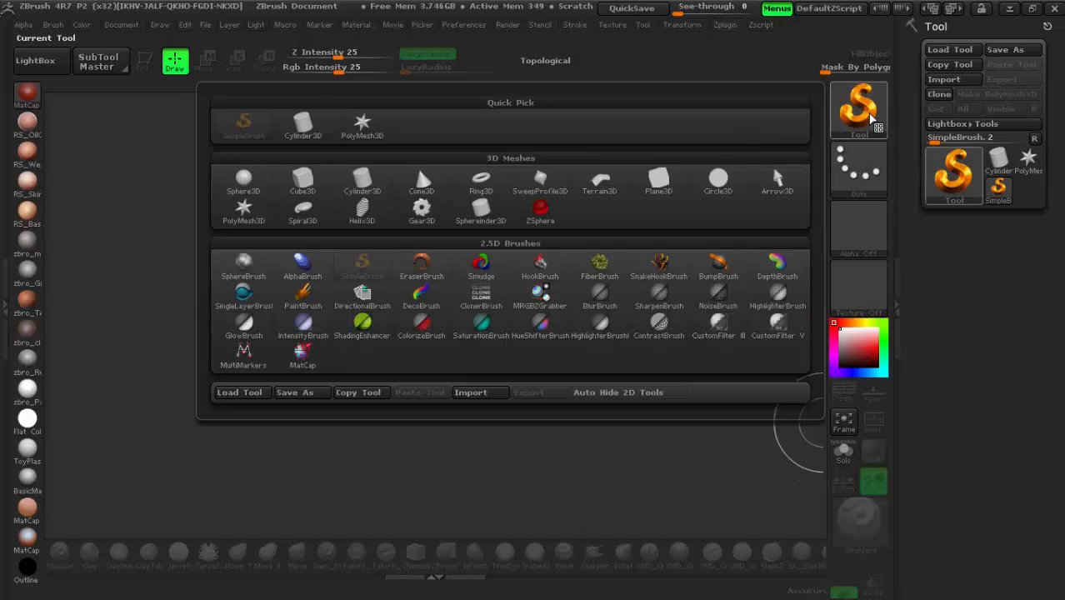
pyautogui.click(302, 178)
pyautogui.moveTo(421, 305); pyautogui.dragTo(500, 384)
pyautogui.click(145, 67)
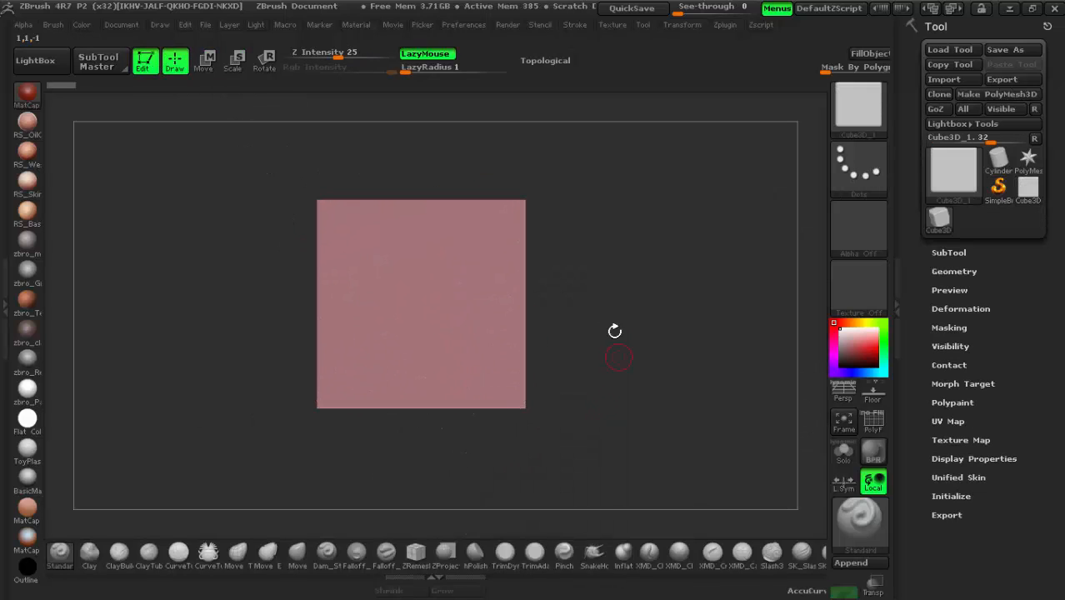
pyautogui.moveTo(614, 333); pyautogui.dragTo(622, 342)
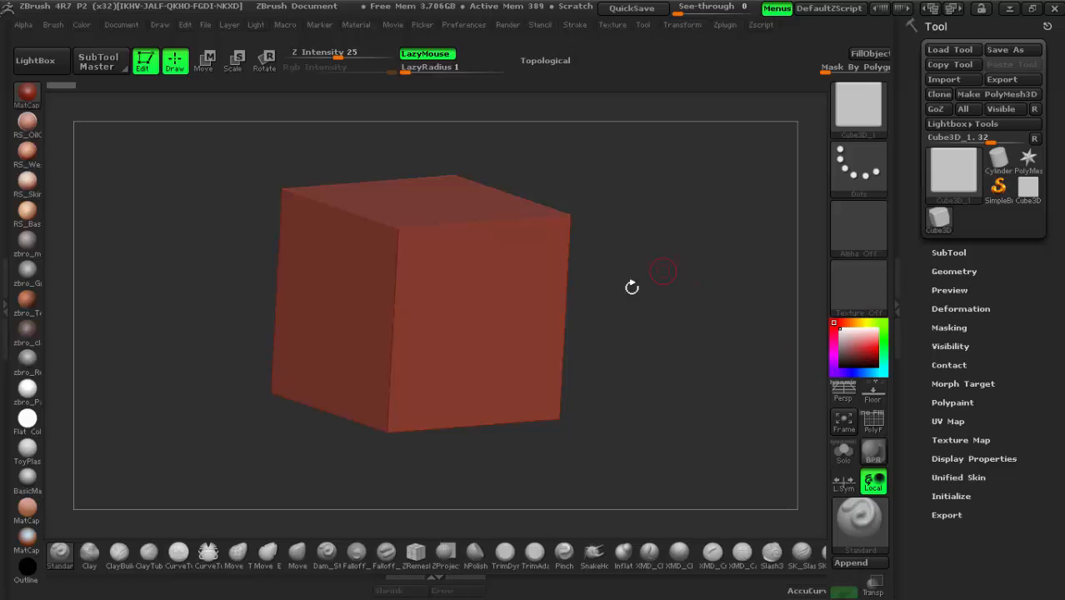
pyautogui.moveTo(604, 297); pyautogui.dragTo(664, 368)
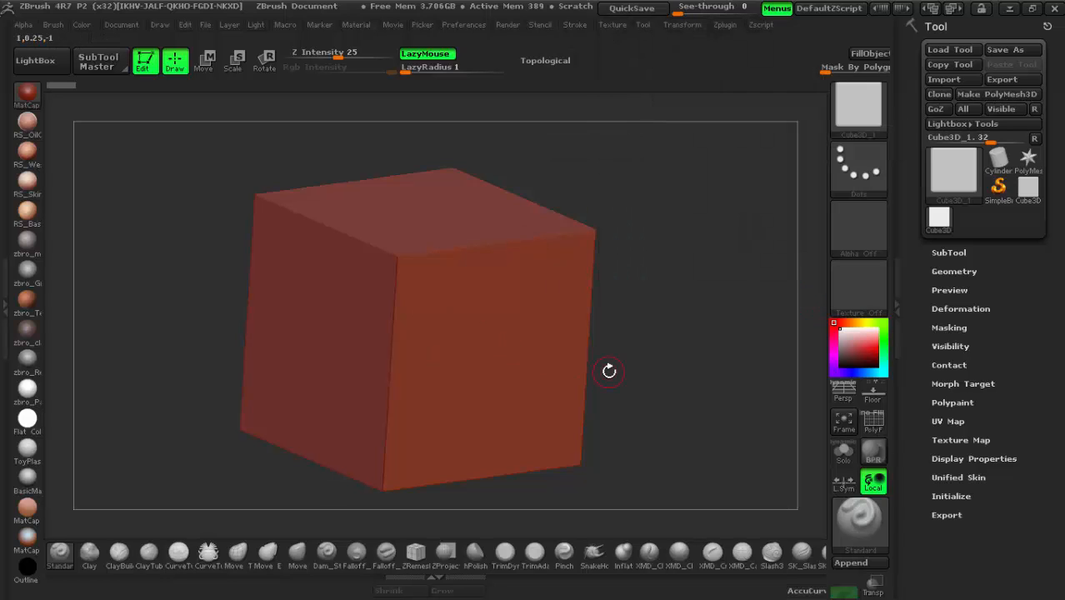
# Open the cube's Initialize settings and turn on the PolyFrame display to show its wireframe
pyautogui.scroll(-2, 933, 385)
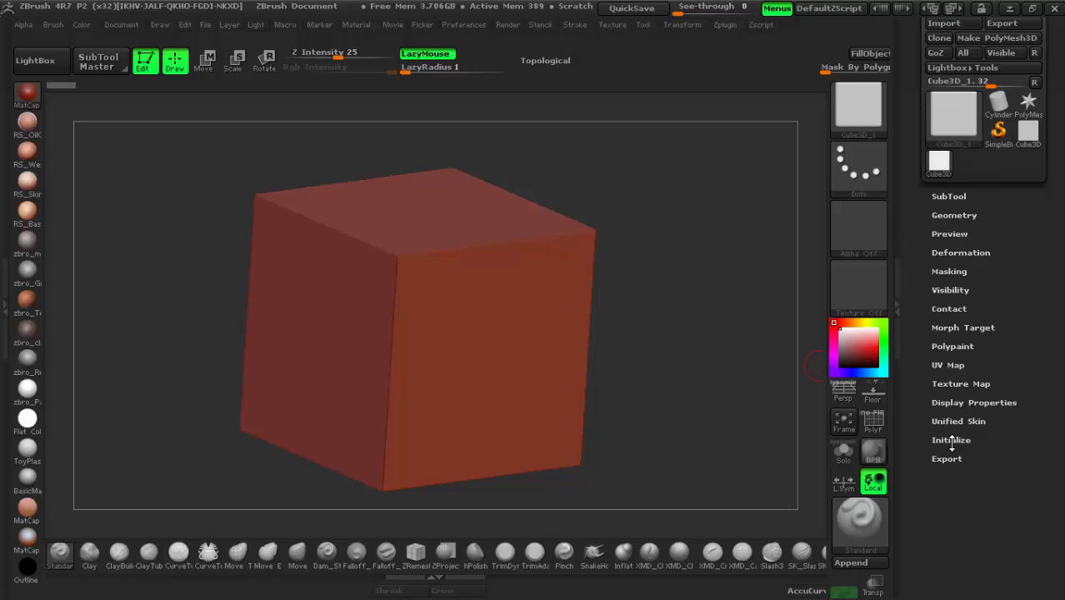
pyautogui.click(951, 442)
pyautogui.moveTo(911, 429); pyautogui.dragTo(911, 388)
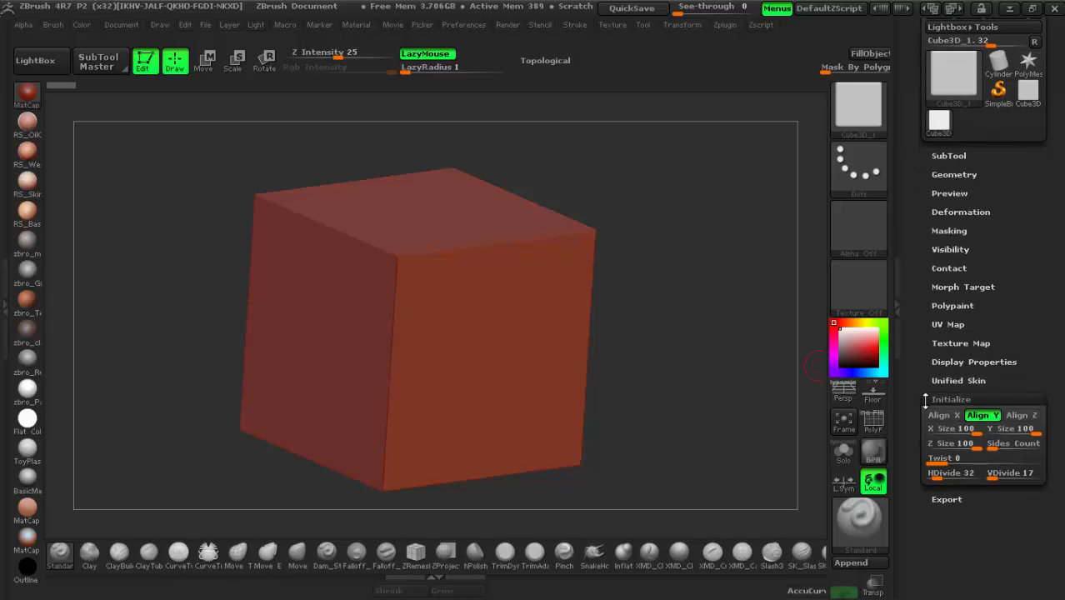
pyautogui.scroll(3, 900, 176)
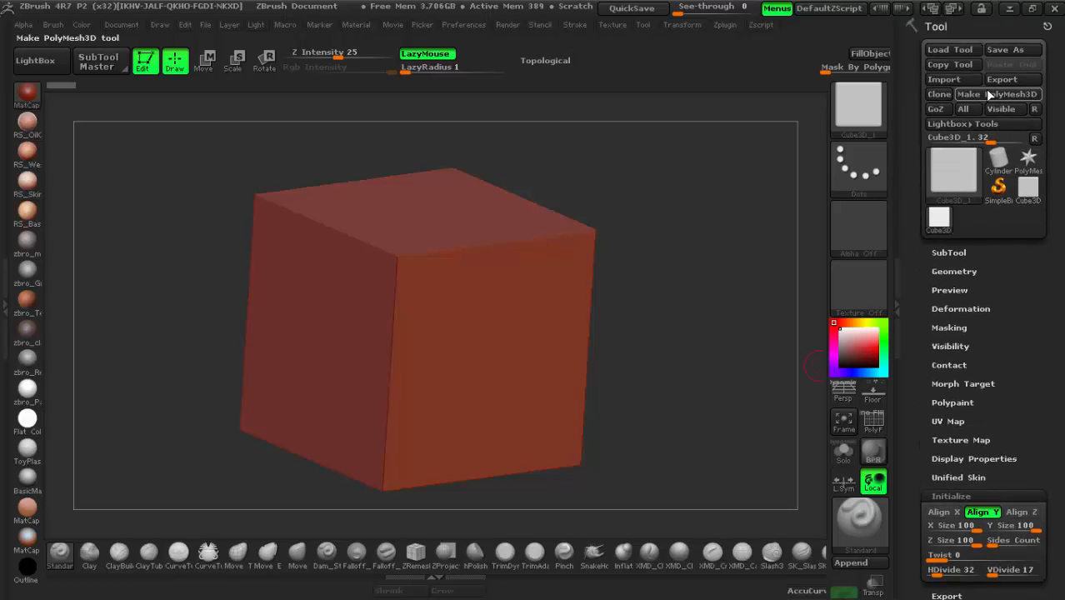
pyautogui.moveTo(910, 394); pyautogui.dragTo(910, 363)
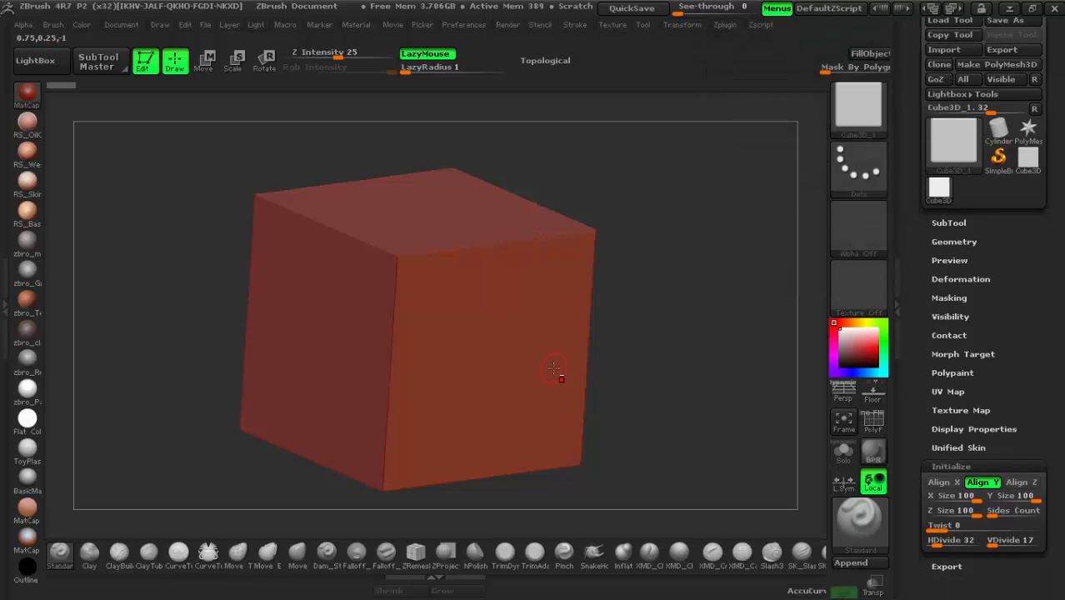
pyautogui.moveTo(554, 369); pyautogui.dragTo(634, 358)
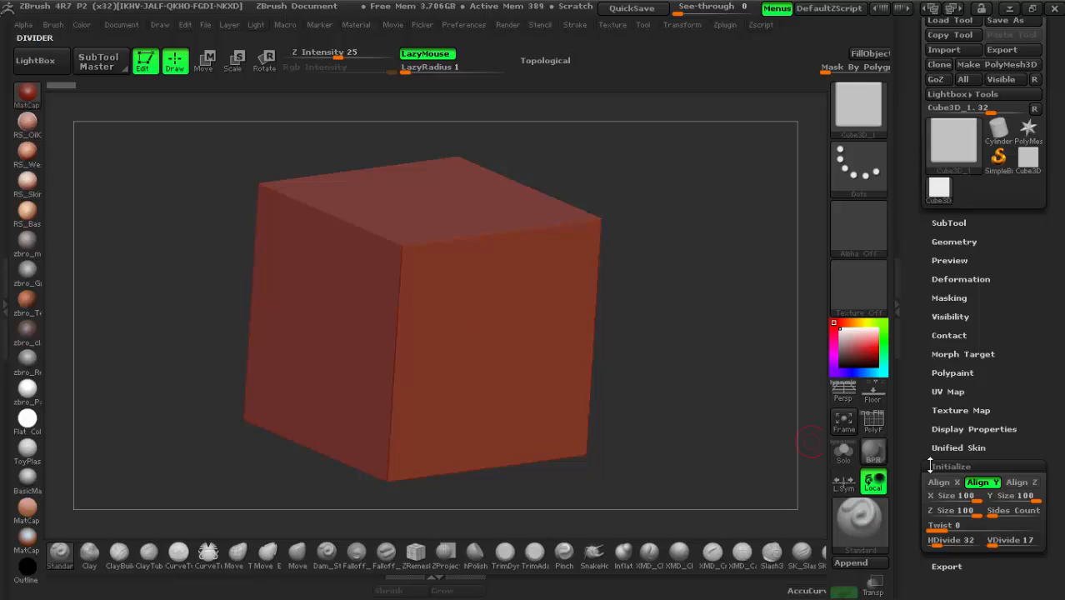
pyautogui.click(873, 423)
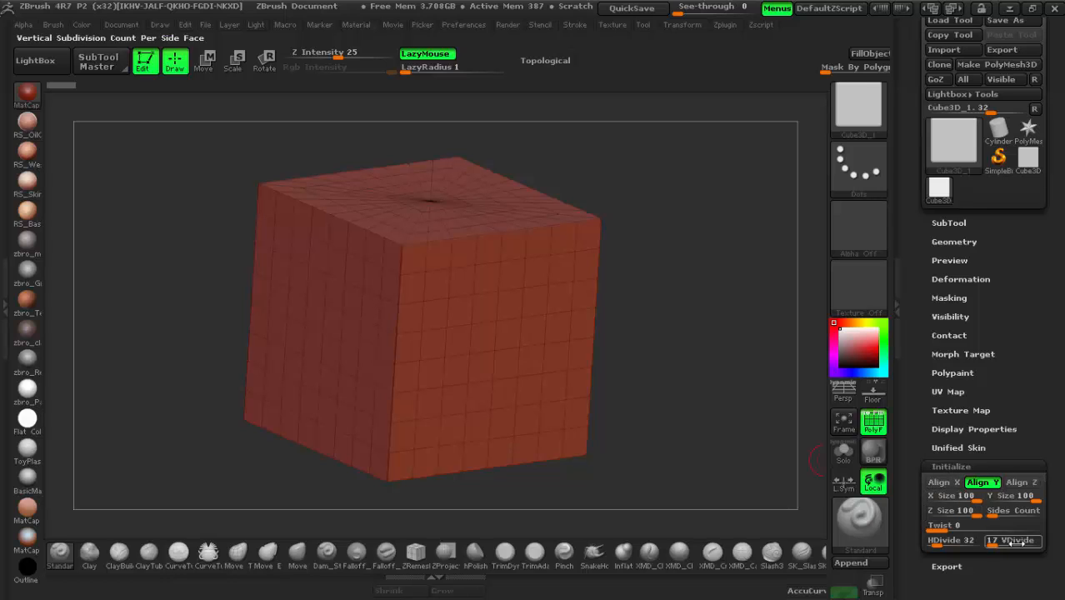
# Convert the cube to a PolyMesh3D and open the new mesh's Initialize options
pyautogui.moveTo(935, 213)
pyautogui.mouseDown()
pyautogui.moveTo(921, 237)
pyautogui.moveTo(923, 207)
pyautogui.mouseUp()
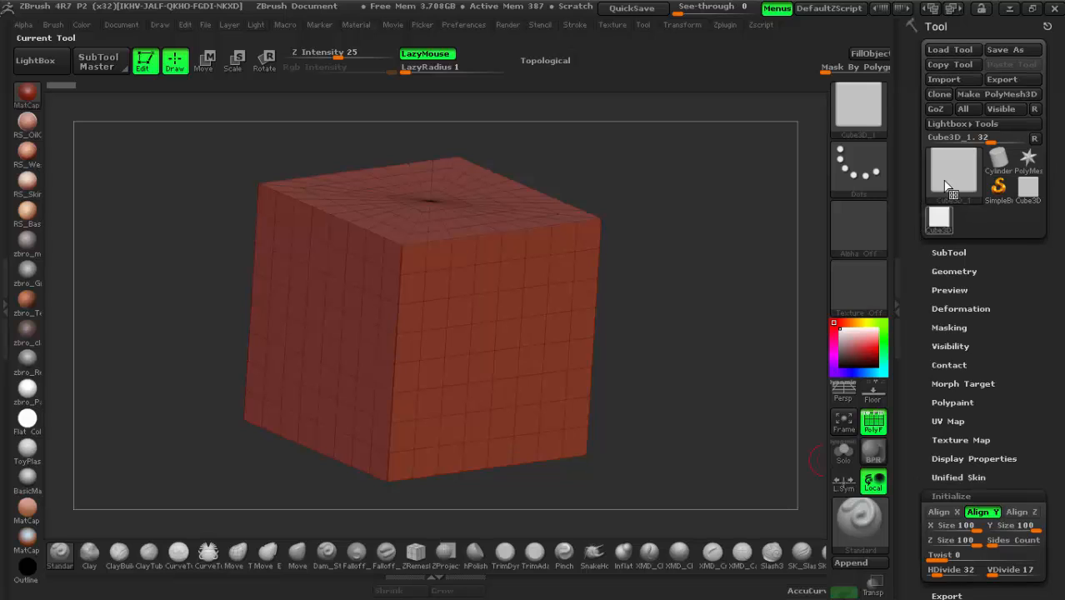
pyautogui.click(998, 101)
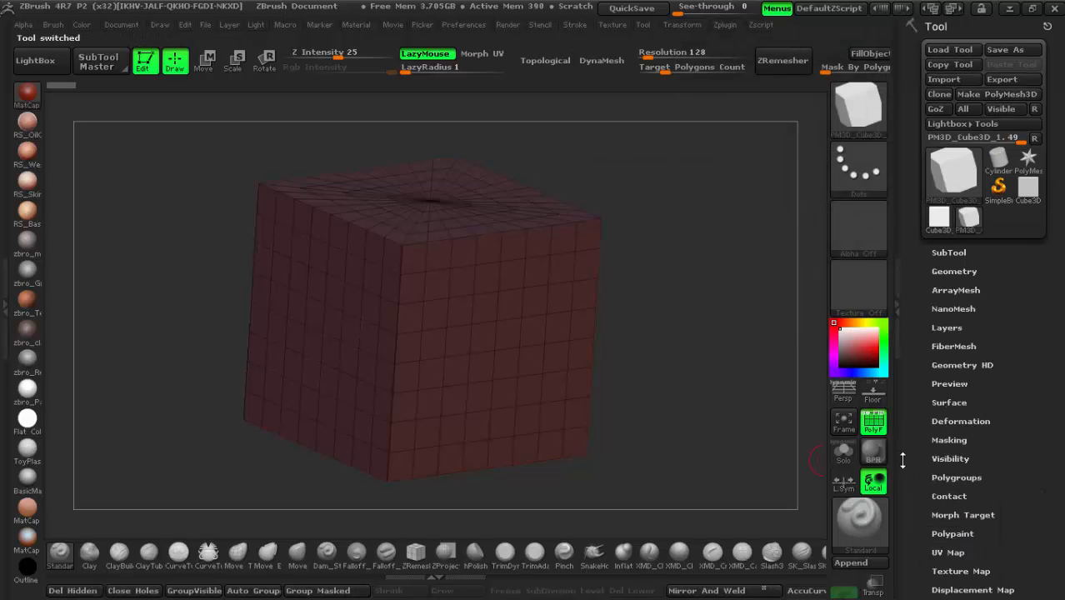
pyautogui.moveTo(932, 348)
pyautogui.mouseDown()
pyautogui.moveTo(923, 376)
pyautogui.moveTo(921, 332)
pyautogui.mouseUp()
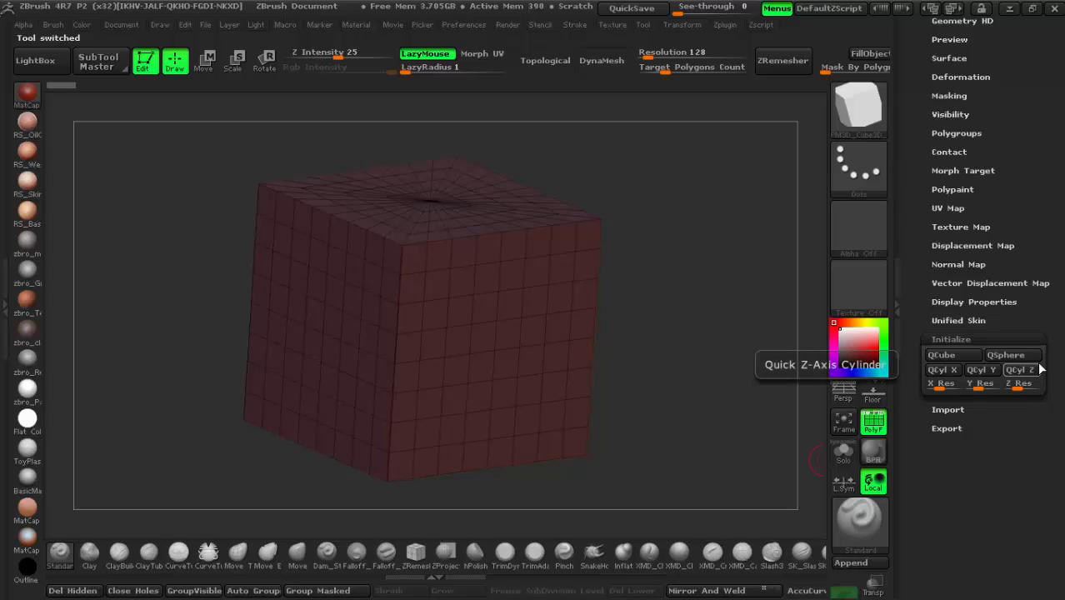
# Try initializing the mesh as a QCube, a QSphere and quick cylinders along the X, Y and Z axes
pyautogui.click(963, 361)
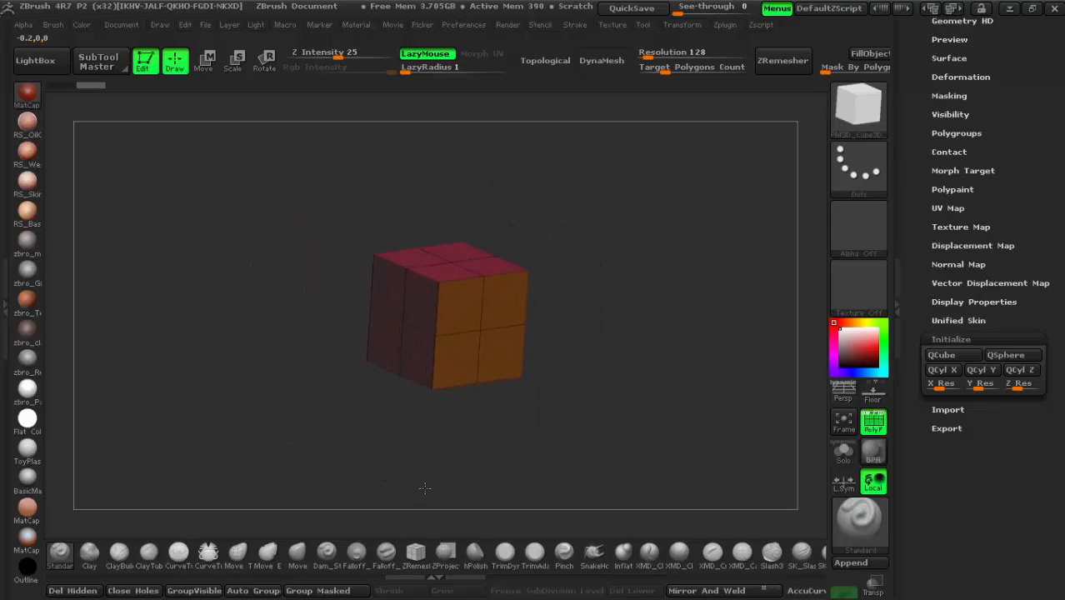
pyautogui.keyDown('alt'); pyautogui.moveTo(521, 342); pyautogui.dragTo(578, 367); pyautogui.keyUp('alt')
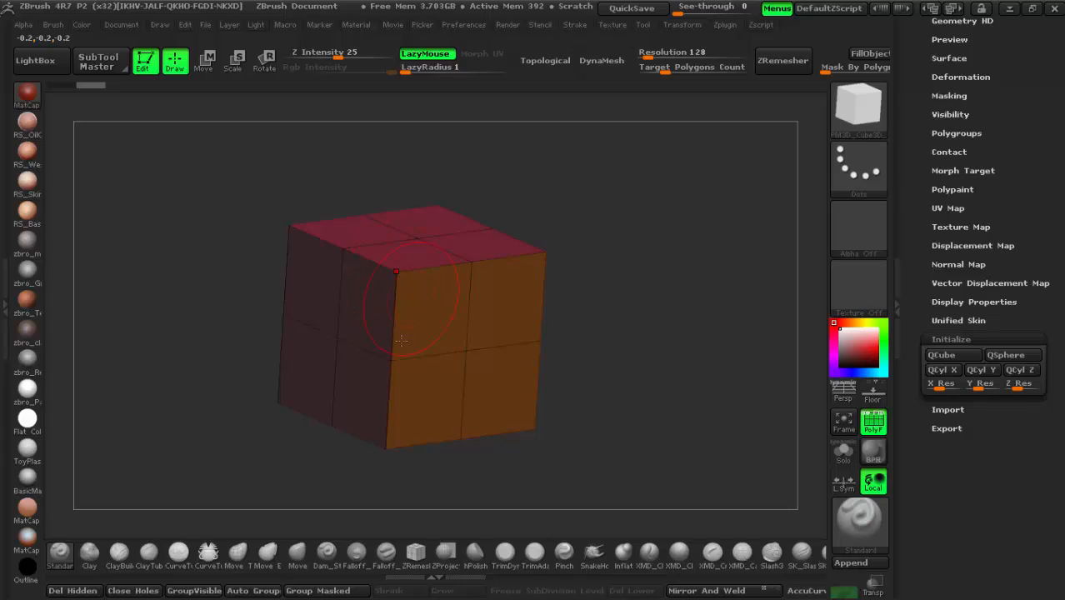
pyautogui.click(1011, 356)
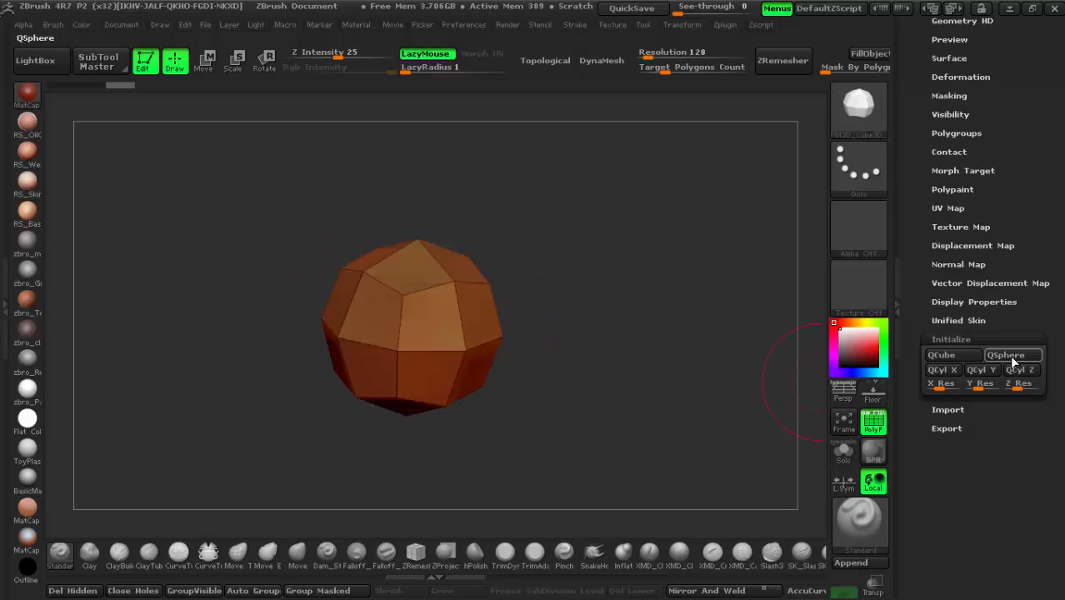
pyautogui.click(955, 370)
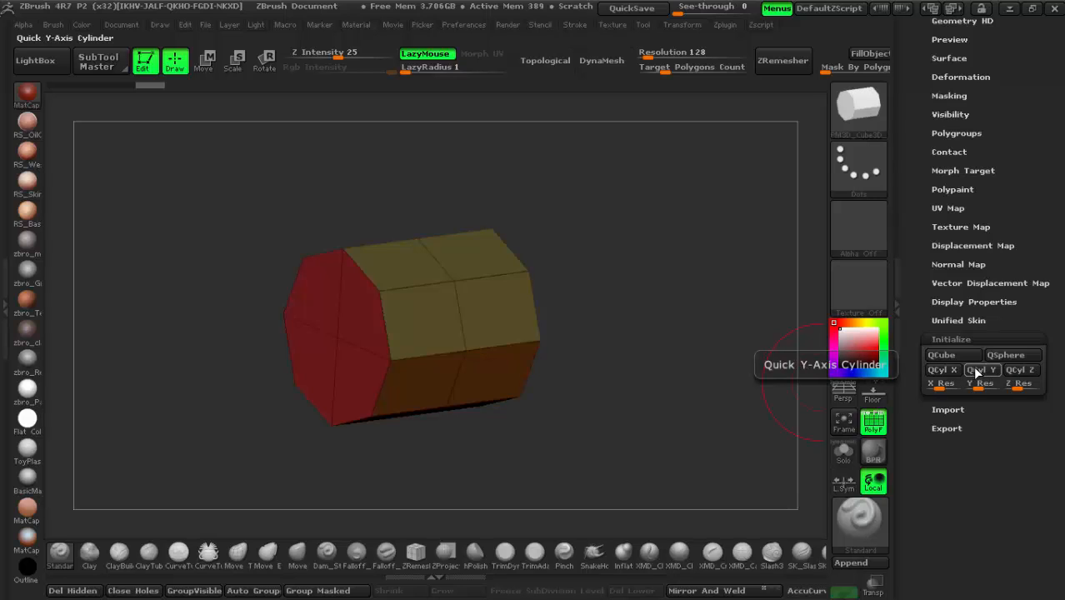
pyautogui.click(979, 371)
pyautogui.click(1020, 371)
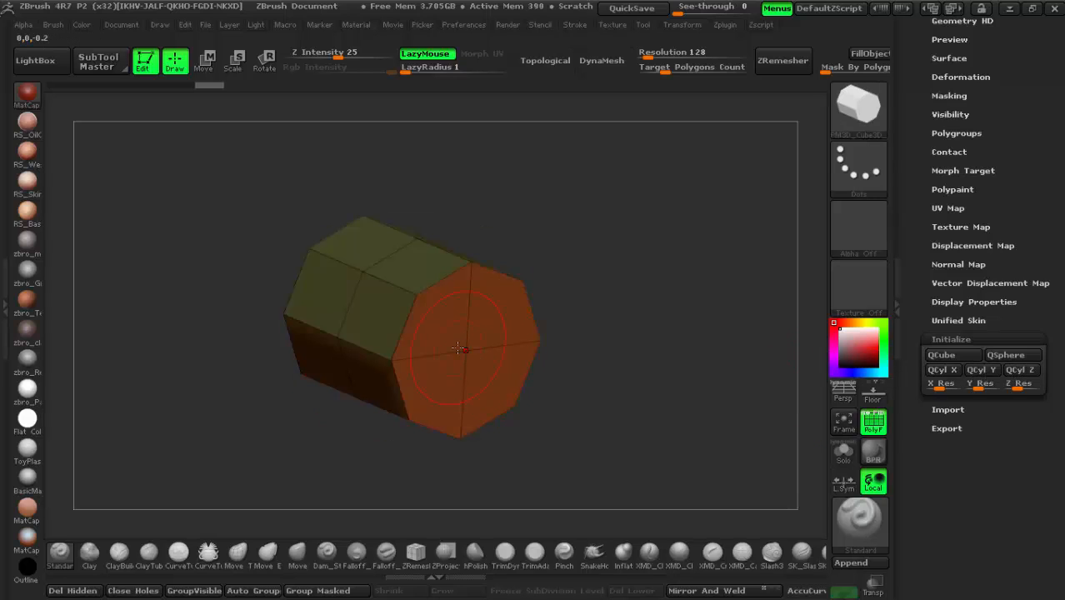
pyautogui.click(980, 370)
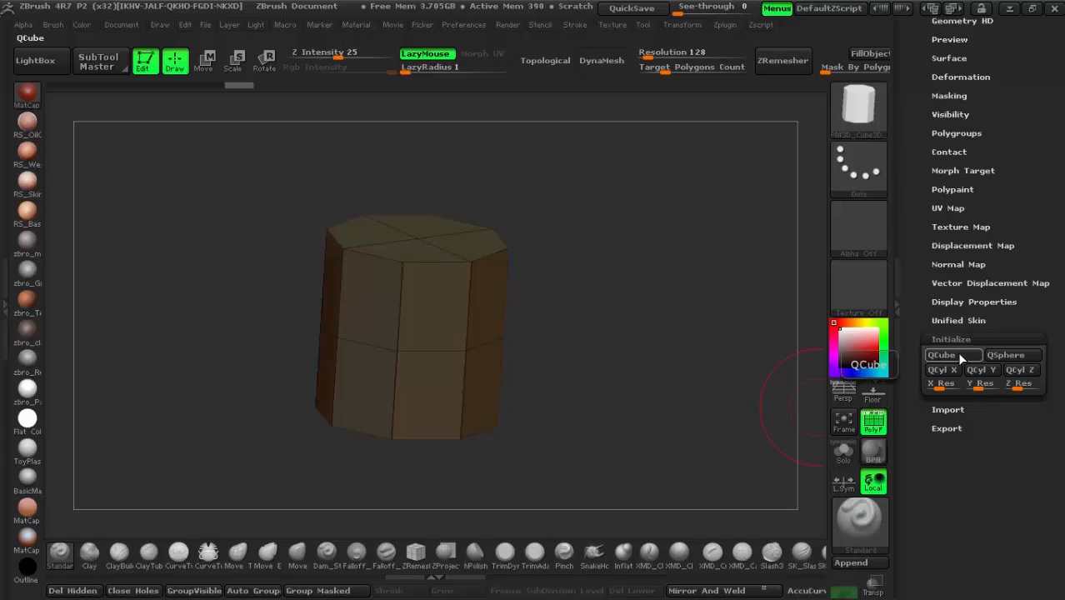
# Initialize the mesh as a QCube with the X, Y and Z resolution set to 3
pyautogui.click(959, 355)
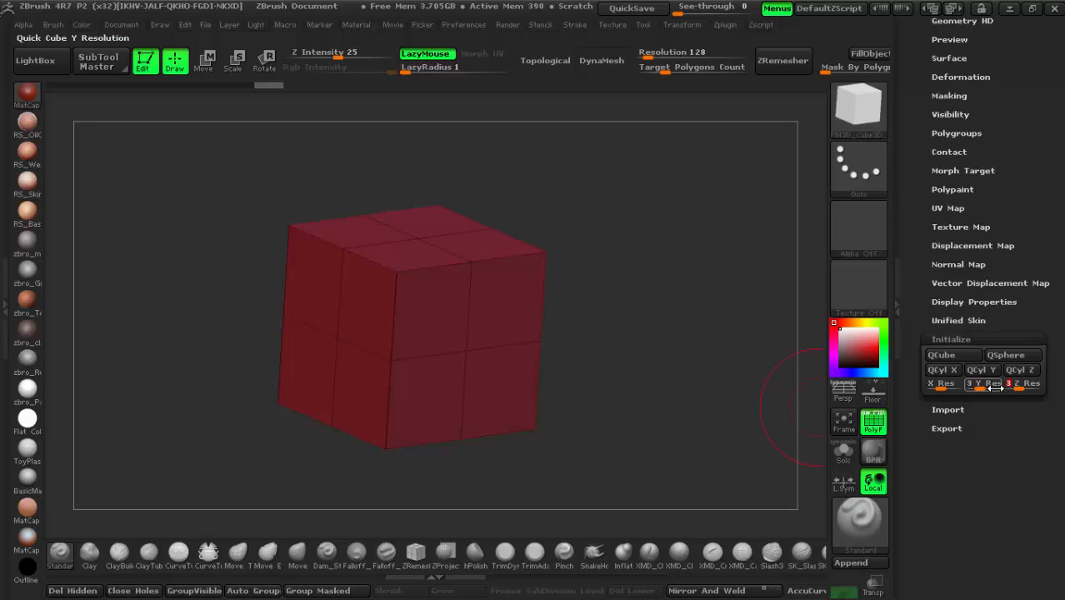
pyautogui.click(954, 354)
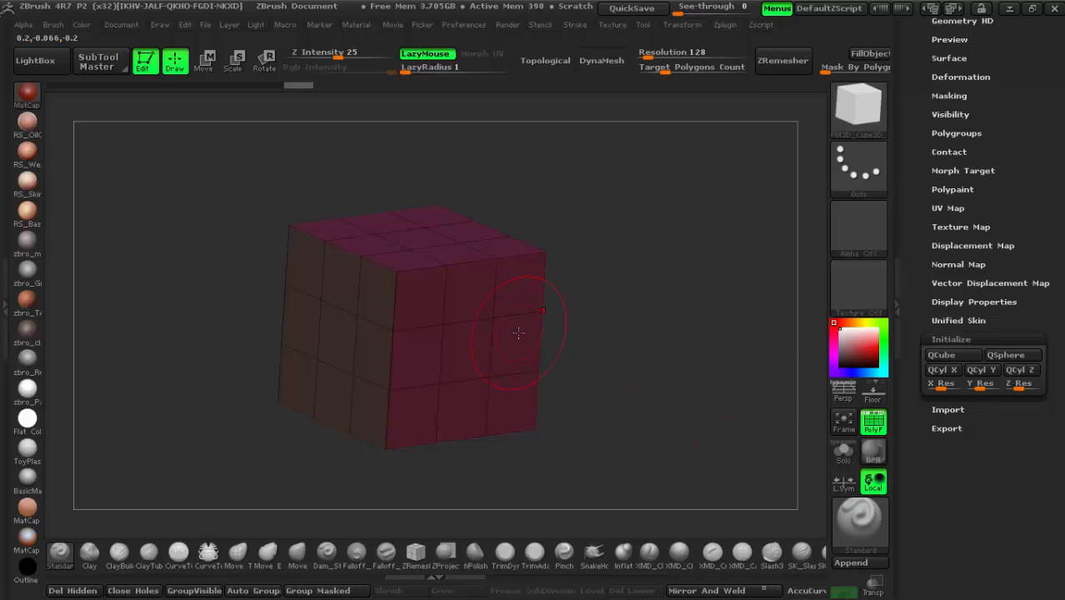
pyautogui.moveTo(483, 305); pyautogui.dragTo(491, 354, button='right')
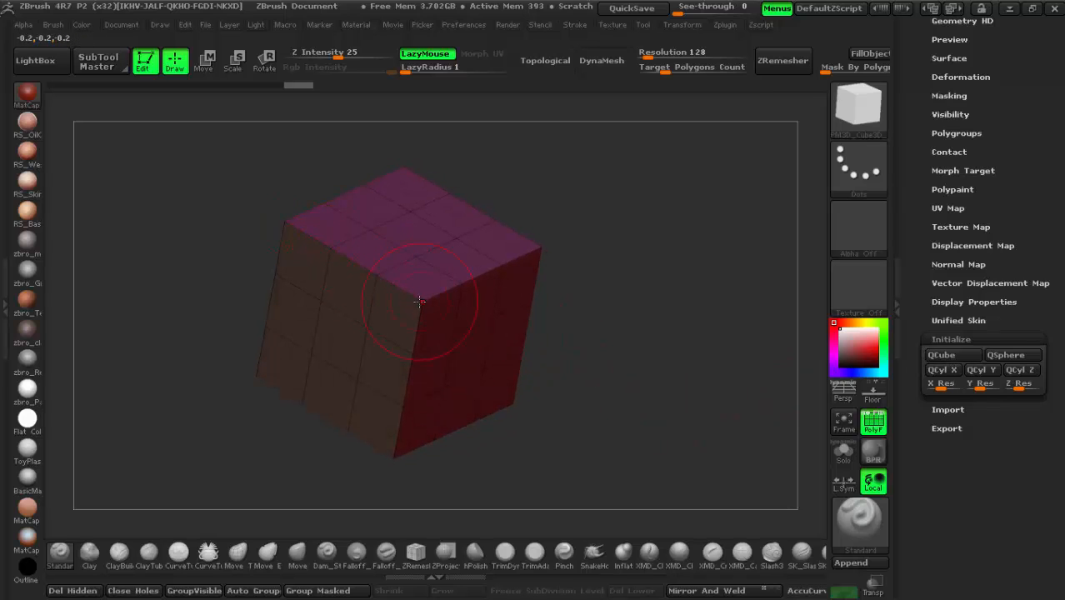
pyautogui.moveTo(418, 301); pyautogui.dragTo(519, 334, button='right')
pyautogui.rightClick(500, 280)
# Reduce the brush draw size and select the ZModeler brush
pyautogui.rightClick(635, 231)
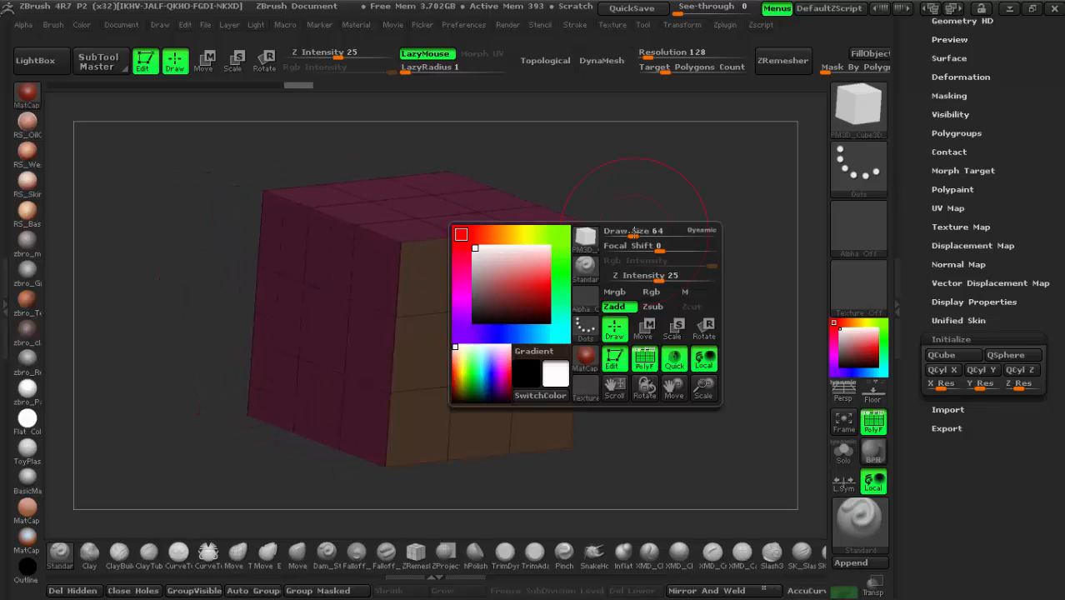
pyautogui.moveTo(635, 232); pyautogui.dragTo(625, 233)
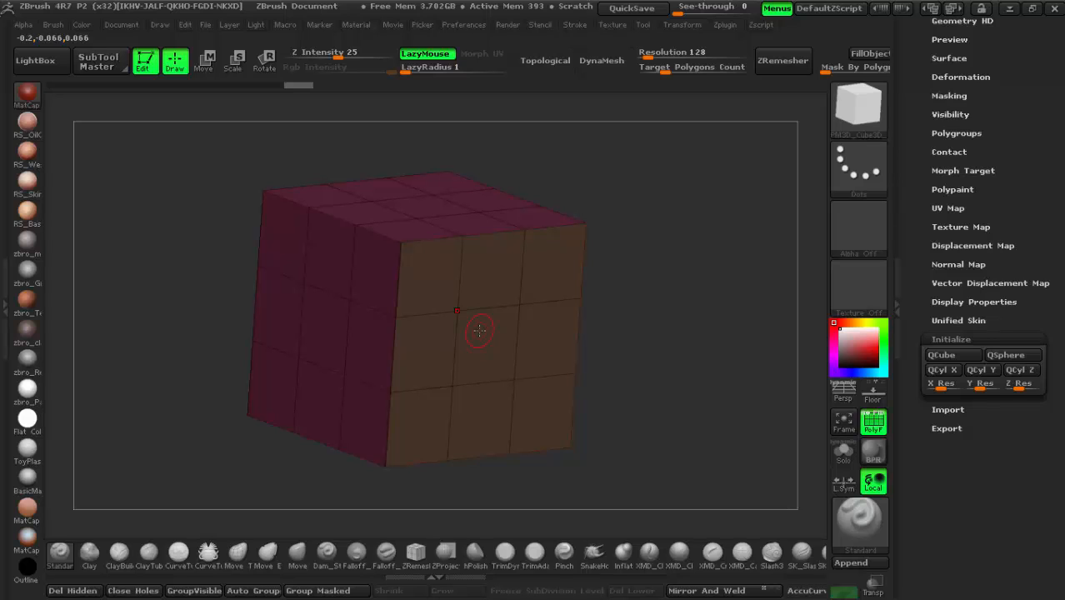
pyautogui.press('b')
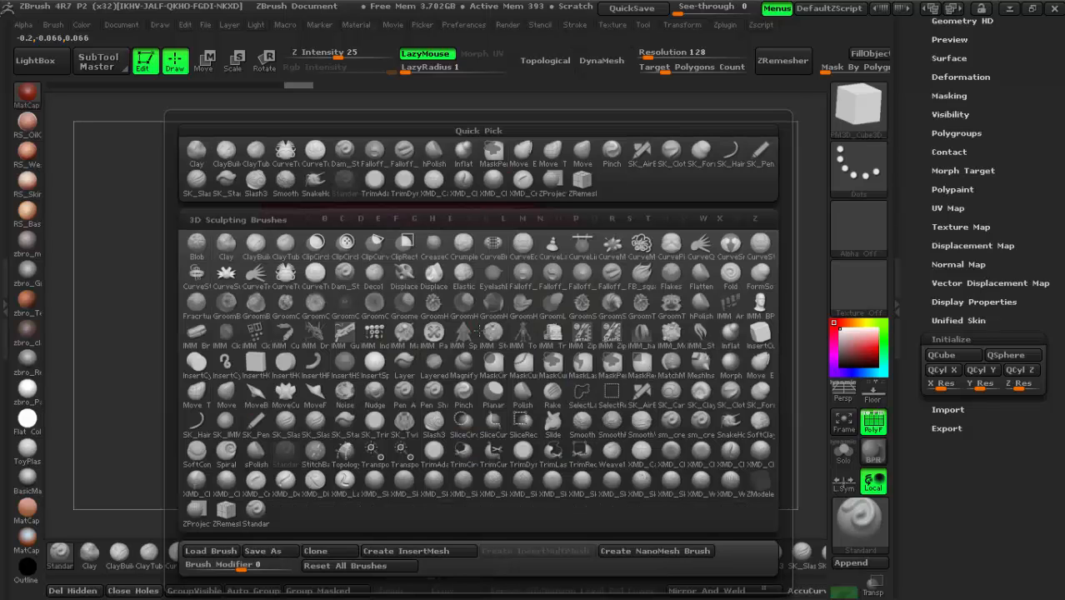
pyautogui.press('z')
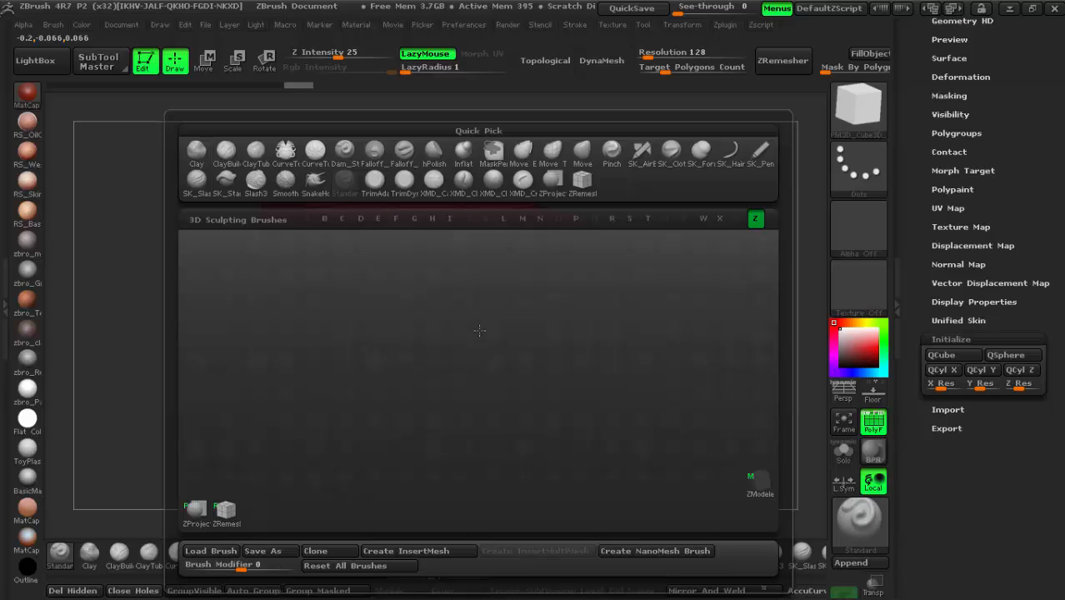
pyautogui.press('m')
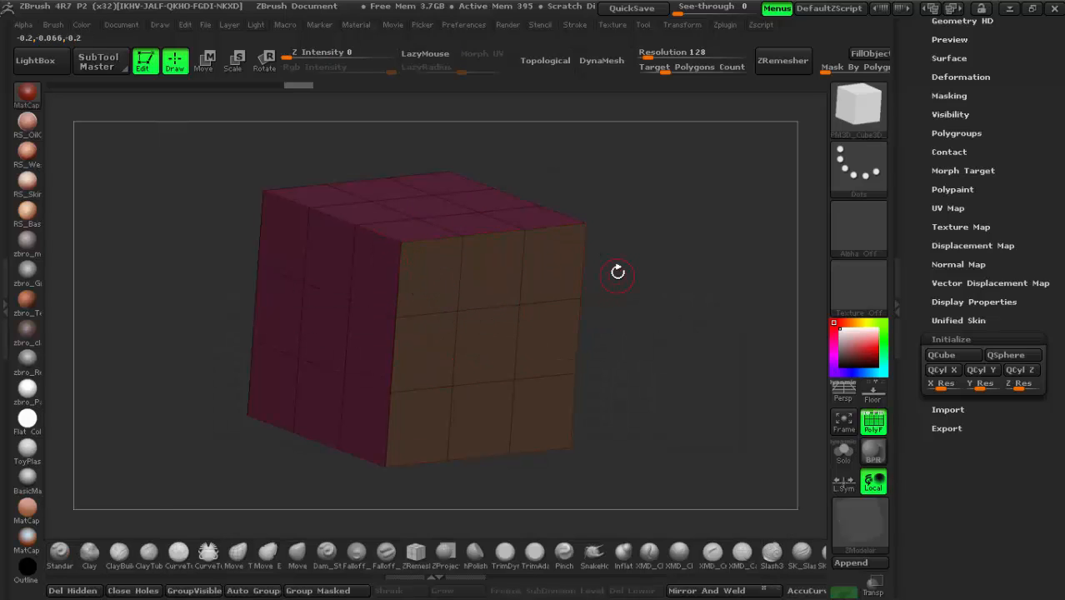
# Extrude the upper middle polygon of the cube's brown face outward by about one grid cell with QMesh A Poly
pyautogui.moveTo(615, 293); pyautogui.dragTo(609, 281)
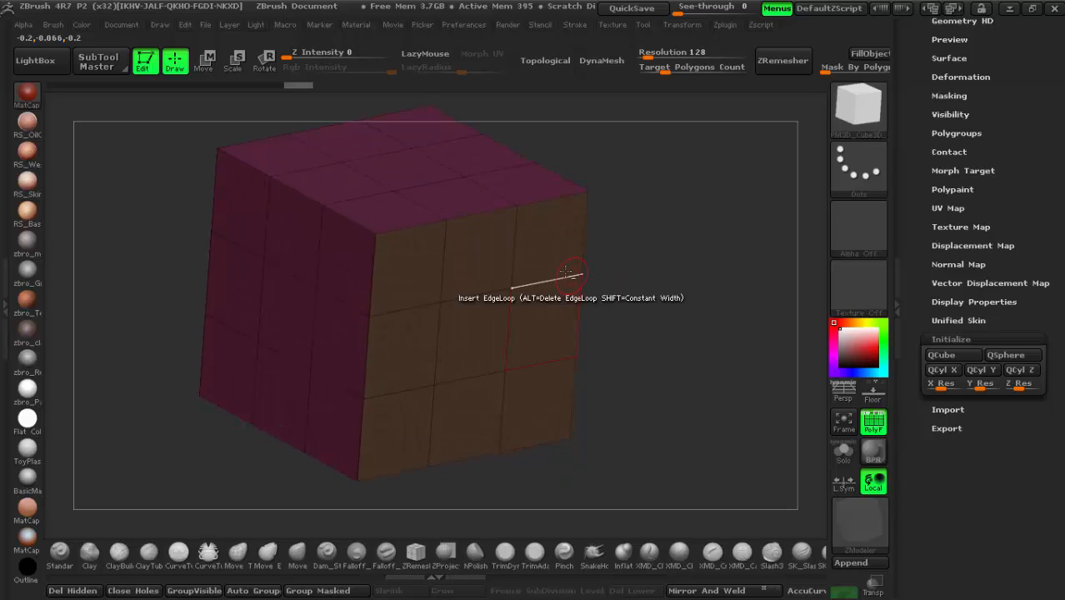
pyautogui.keyDown('ctrl'); pyautogui.moveTo(579, 283); pyautogui.dragTo(567, 318, button='right'); pyautogui.keyUp('ctrl')
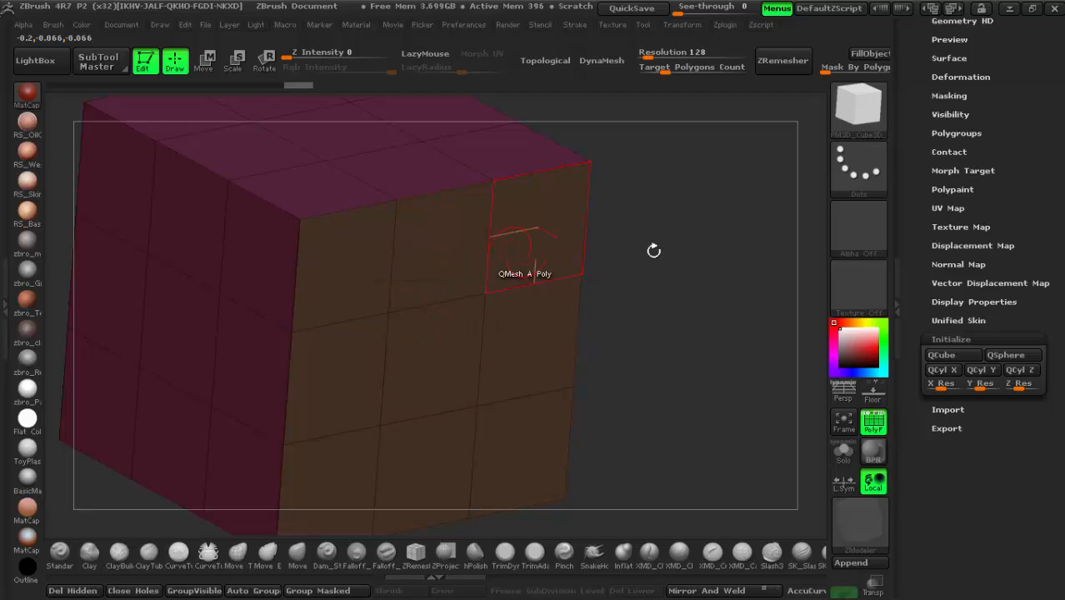
pyautogui.press('space')
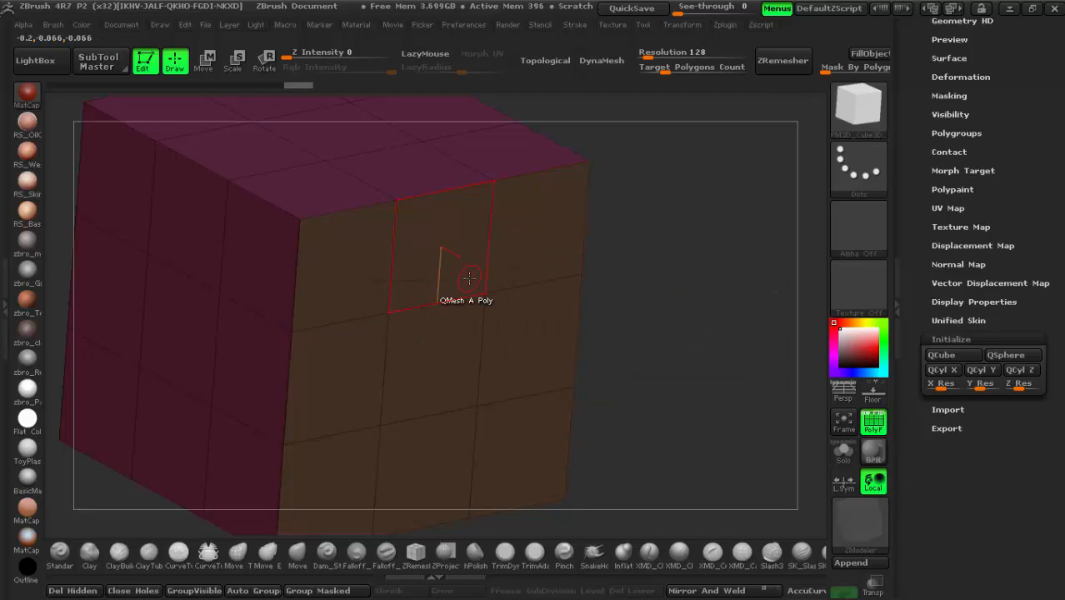
pyautogui.moveTo(452, 297); pyautogui.dragTo(465, 264)
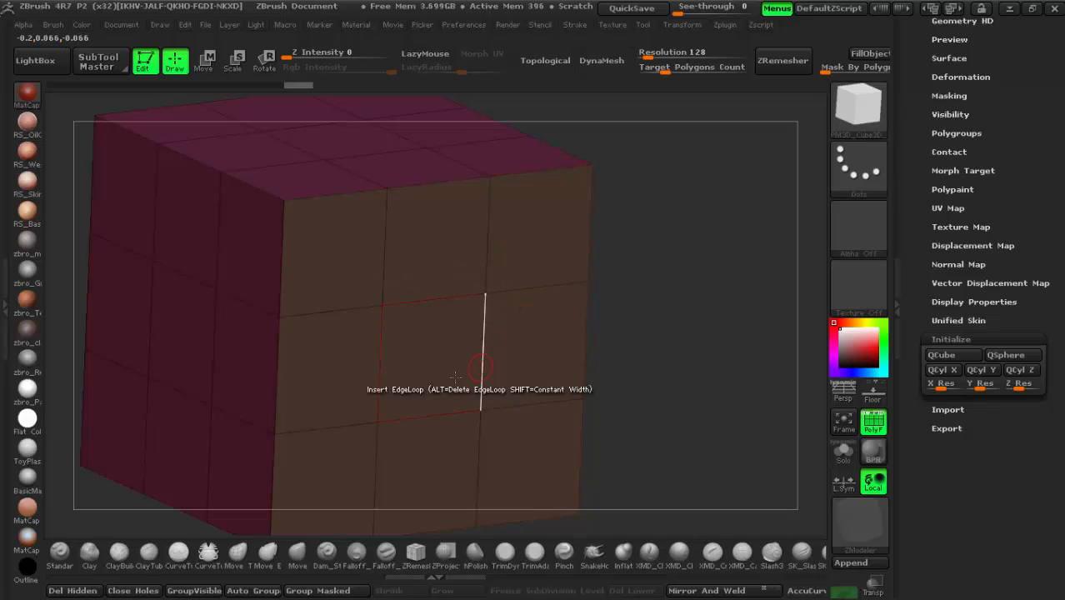
pyautogui.moveTo(538, 331); pyautogui.dragTo(555, 309)
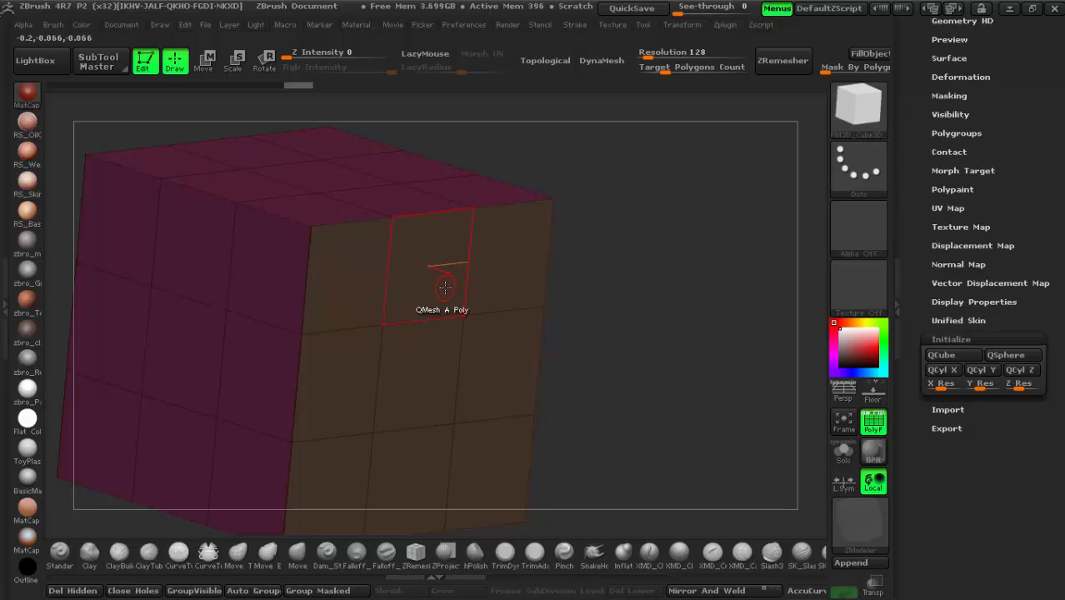
pyautogui.moveTo(445, 288)
pyautogui.mouseDown(button='right')
pyautogui.moveTo(433, 292)
pyautogui.moveTo(435, 269)
pyautogui.moveTo(435, 280)
pyautogui.mouseUp(button='right')
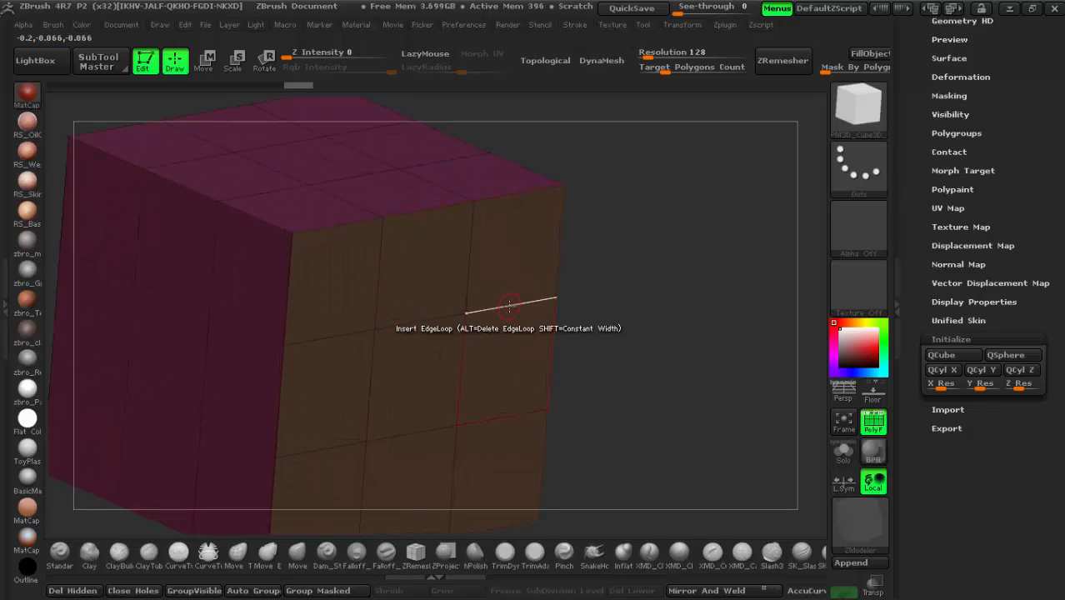
pyautogui.moveTo(620, 281)
pyautogui.mouseDown(button='right')
pyautogui.moveTo(630, 282)
pyautogui.moveTo(612, 280)
pyautogui.mouseUp(button='right')
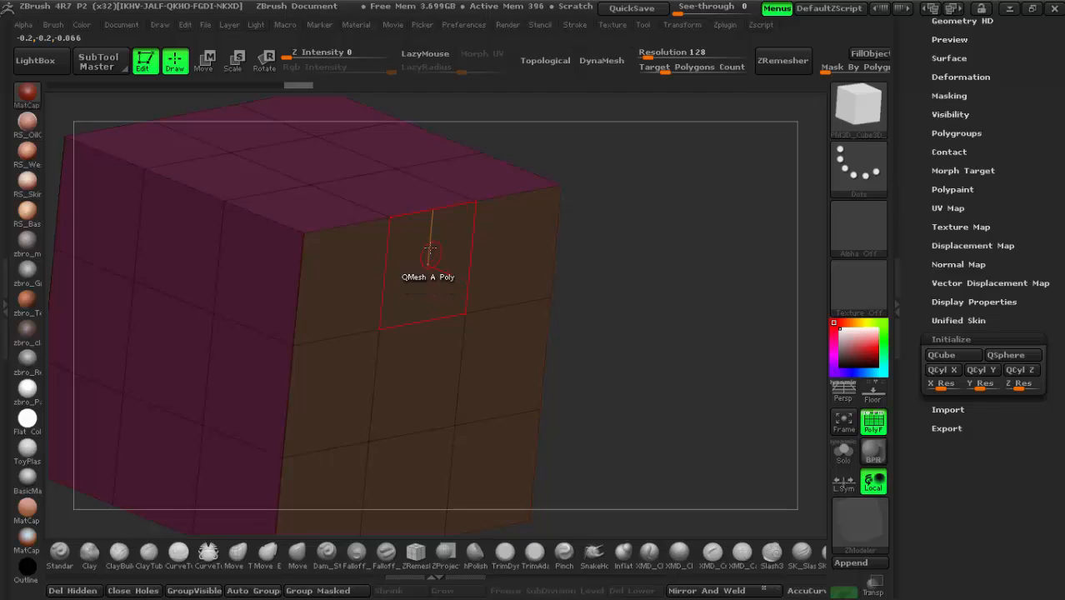
pyautogui.moveTo(432, 254); pyautogui.dragTo(515, 360)
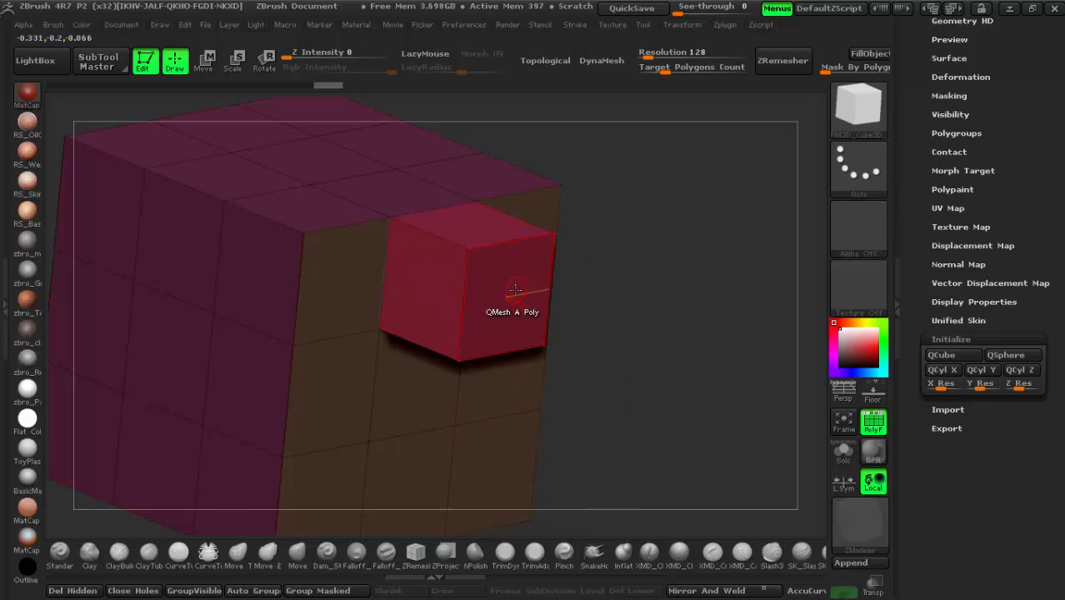
# Extend the red block into a stepped arm by repeatedly extruding its end polygons outward and upward with QMesh A Poly
pyautogui.moveTo(515, 289); pyautogui.dragTo(615, 452)
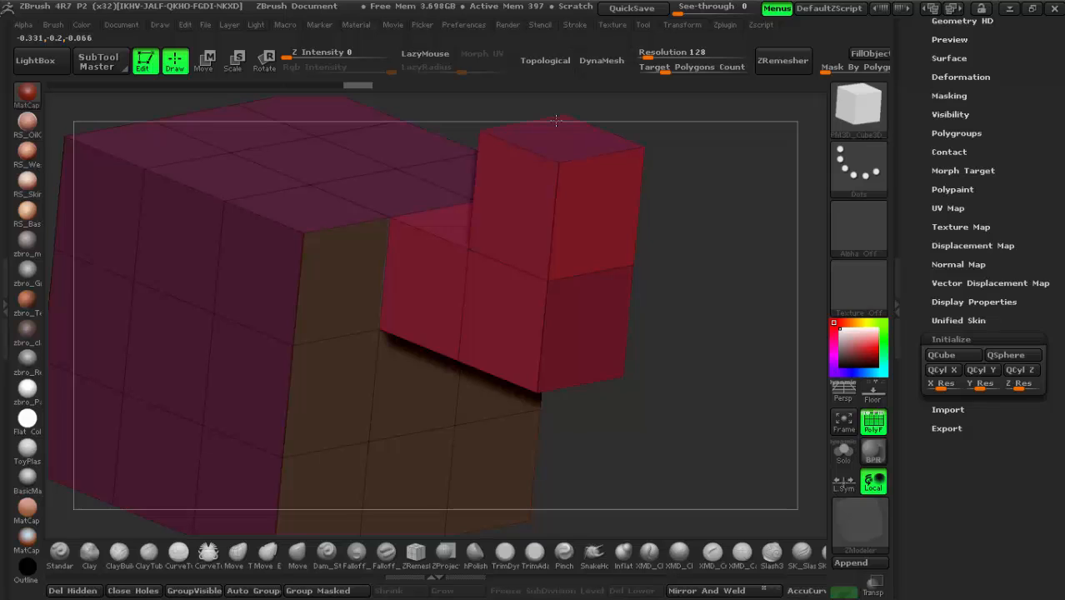
pyautogui.moveTo(601, 200); pyautogui.dragTo(719, 483)
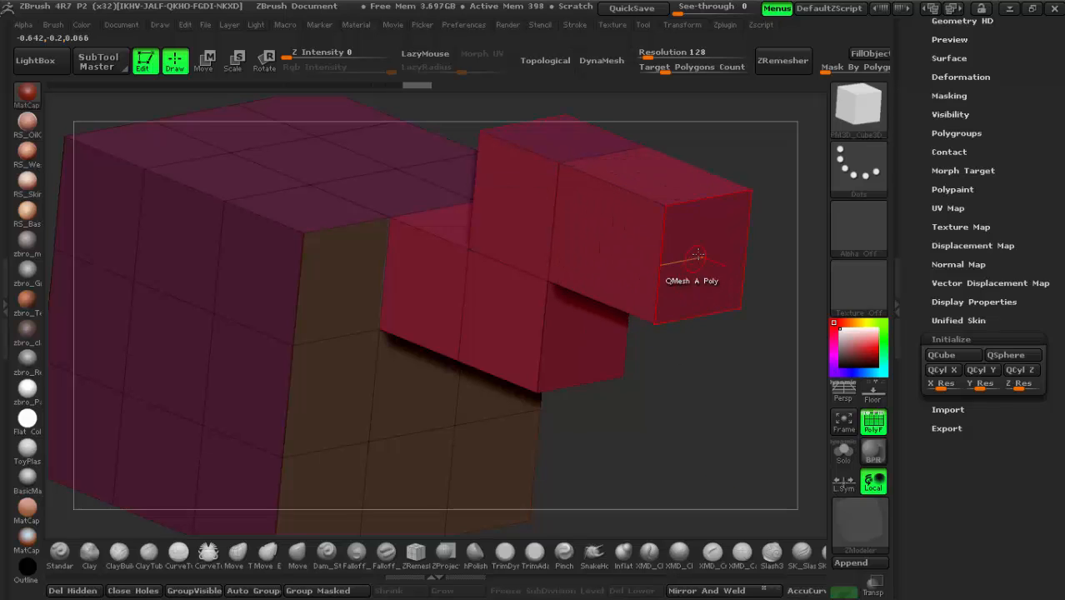
pyautogui.moveTo(698, 255); pyautogui.dragTo(779, 519)
pyautogui.moveTo(681, 381); pyautogui.dragTo(520, 164)
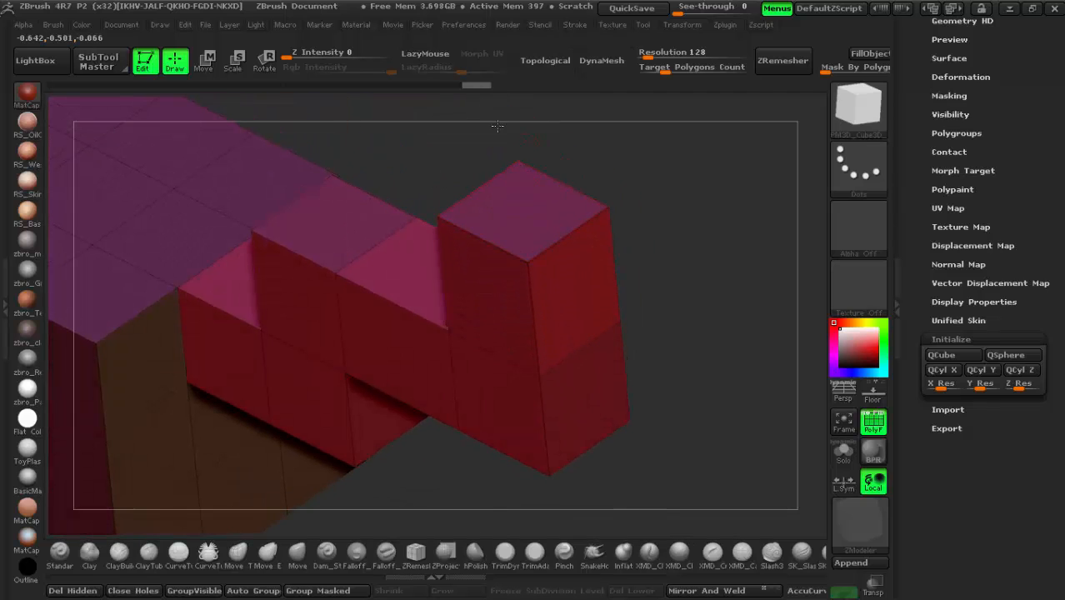
pyautogui.moveTo(529, 209); pyautogui.dragTo(537, 117)
pyautogui.press('f')
pyautogui.moveTo(527, 330); pyautogui.dragTo(742, 278)
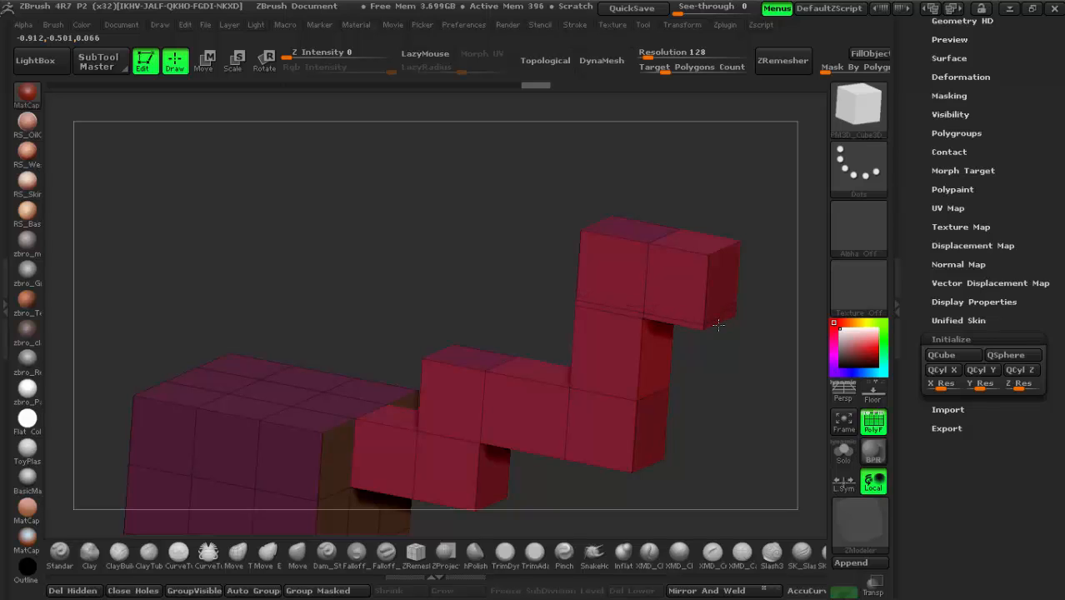
# Insert edge loops across the arm's end block and near both ends of its vertical column
pyautogui.keyDown('alt'); pyautogui.moveTo(719, 322); pyautogui.dragTo(750, 309); pyautogui.keyUp('alt')
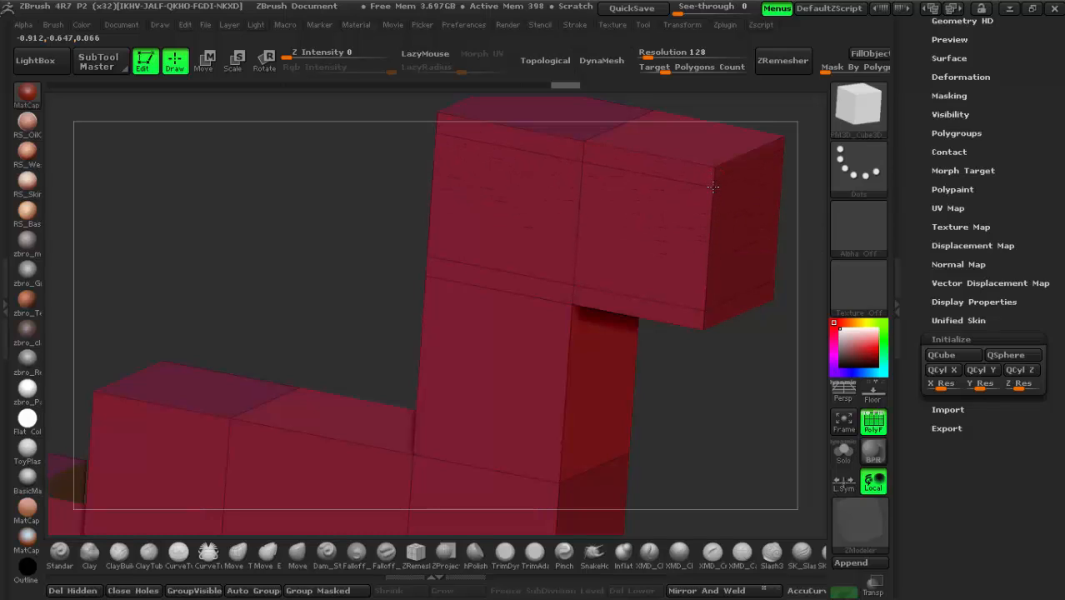
pyautogui.moveTo(371, 227); pyautogui.dragTo(479, 329)
pyautogui.moveTo(454, 247); pyautogui.dragTo(406, 267)
pyautogui.click(312, 215)
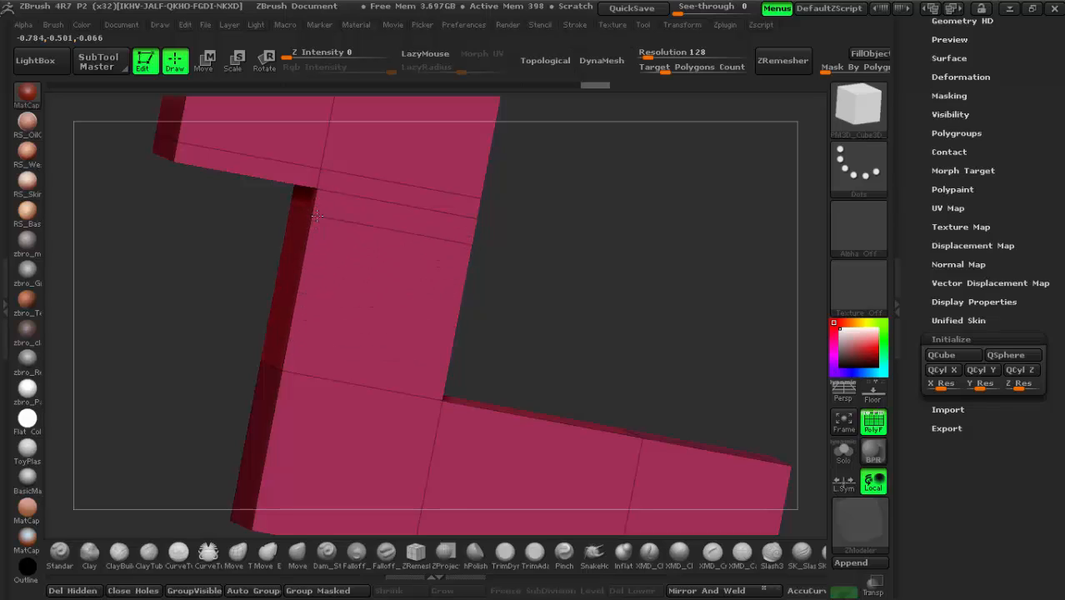
pyautogui.click(286, 350)
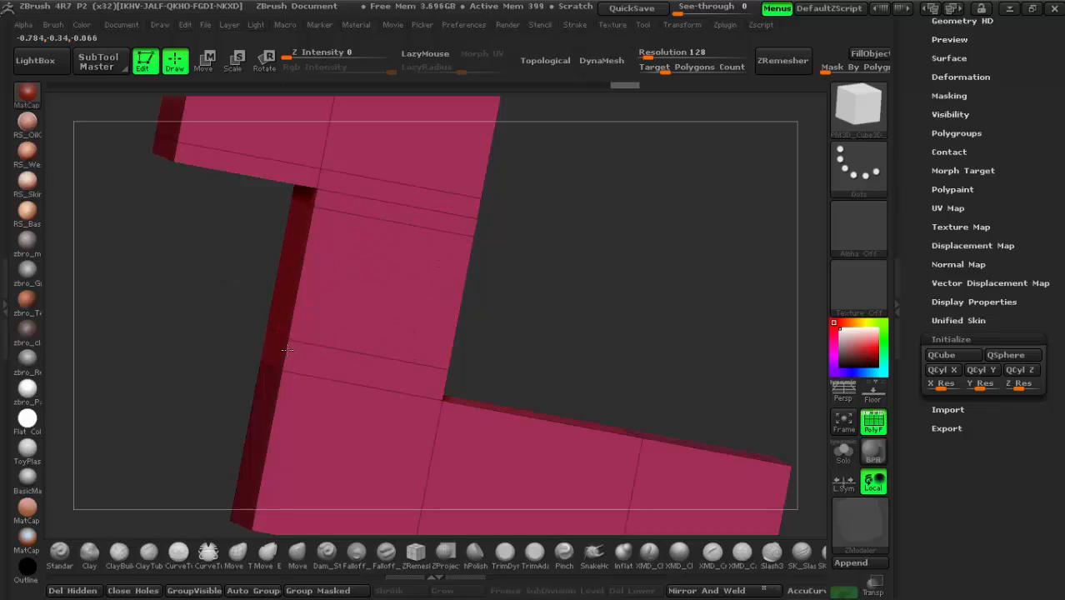
# Pull an inner grid point of the cube's purple face outward and move an inner point of the adjoining brown face
pyautogui.moveTo(467, 275); pyautogui.dragTo(357, 354)
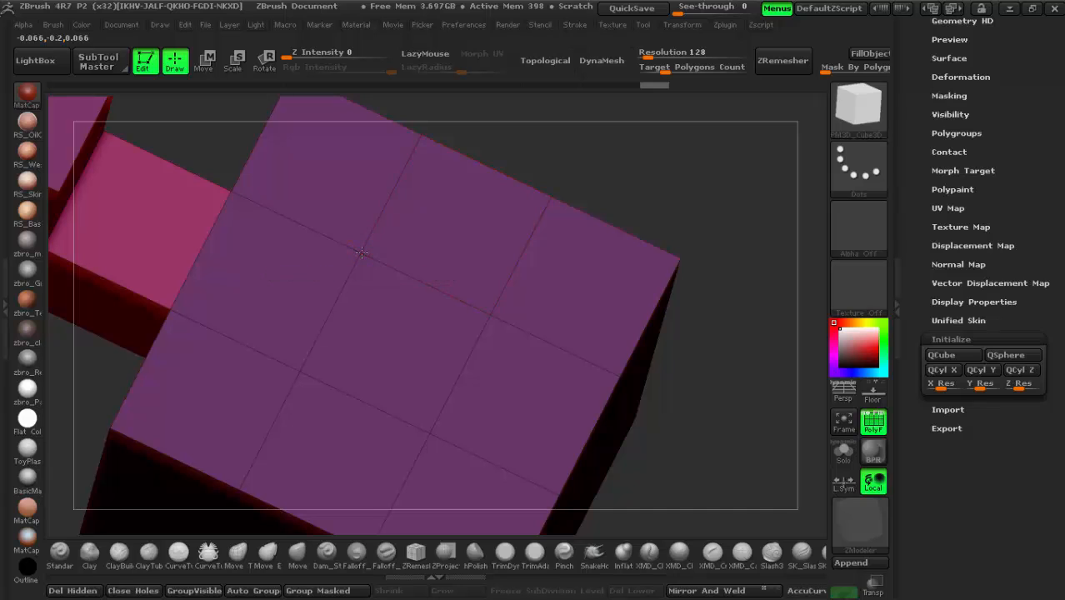
pyautogui.moveTo(360, 248); pyautogui.dragTo(352, 178)
pyautogui.moveTo(494, 316); pyautogui.dragTo(437, 317, button='right')
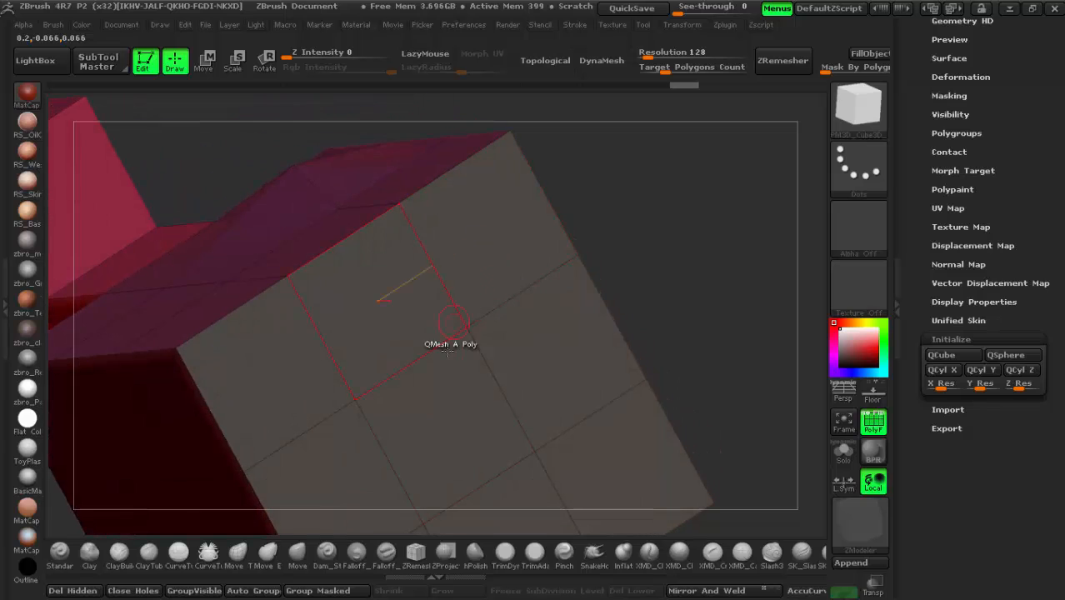
pyautogui.moveTo(466, 326)
pyautogui.mouseDown()
pyautogui.moveTo(470, 358)
pyautogui.moveTo(459, 371)
pyautogui.moveTo(442, 365)
pyautogui.moveTo(469, 282)
pyautogui.moveTo(446, 321)
pyautogui.moveTo(492, 290)
pyautogui.moveTo(440, 297)
pyautogui.moveTo(456, 298)
pyautogui.moveTo(462, 275)
pyautogui.mouseUp()
# Try extruding the middle polygon of the cube's undistorted purple face outward with QMesh A Poly and undo it
pyautogui.moveTo(462, 275); pyautogui.dragTo(375, 257, button='right')
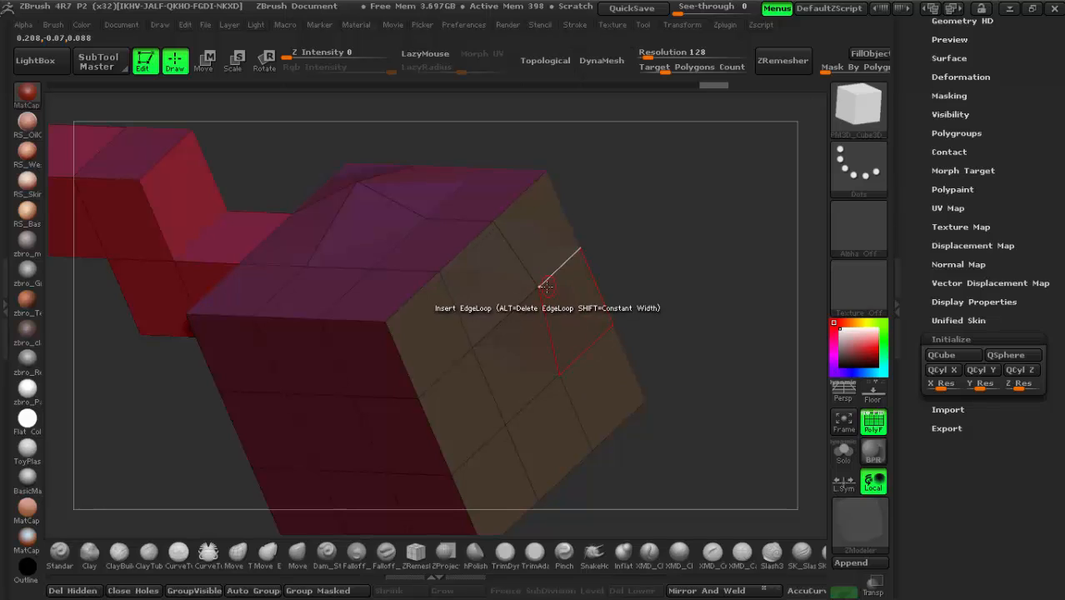
pyautogui.keyDown('alt'); pyautogui.moveTo(381, 236); pyautogui.dragTo(392, 350, button='right'); pyautogui.keyUp('alt')
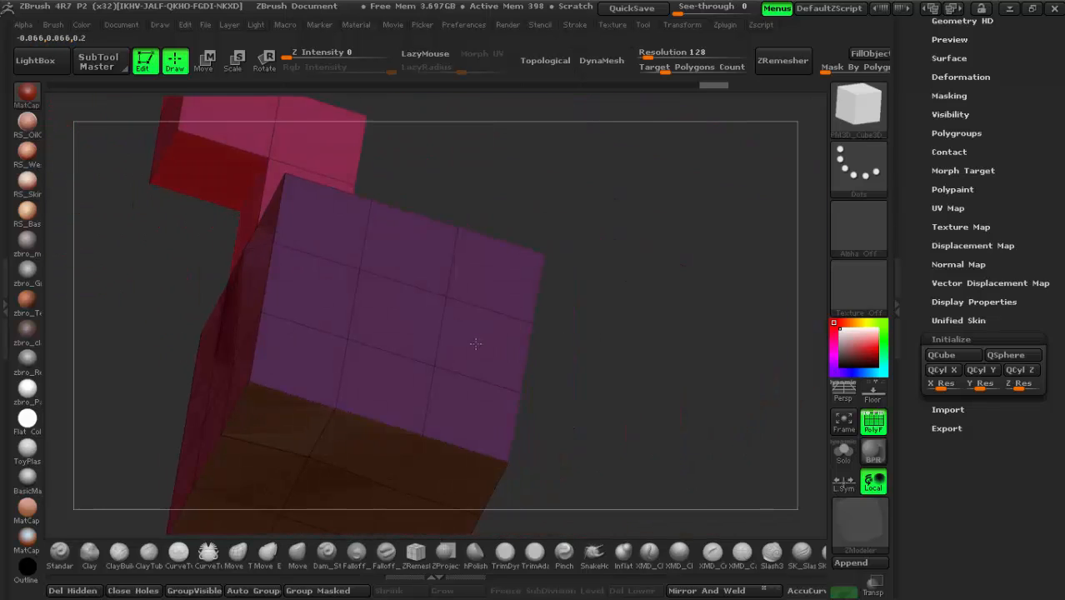
pyautogui.moveTo(378, 286); pyautogui.dragTo(381, 287, button='right')
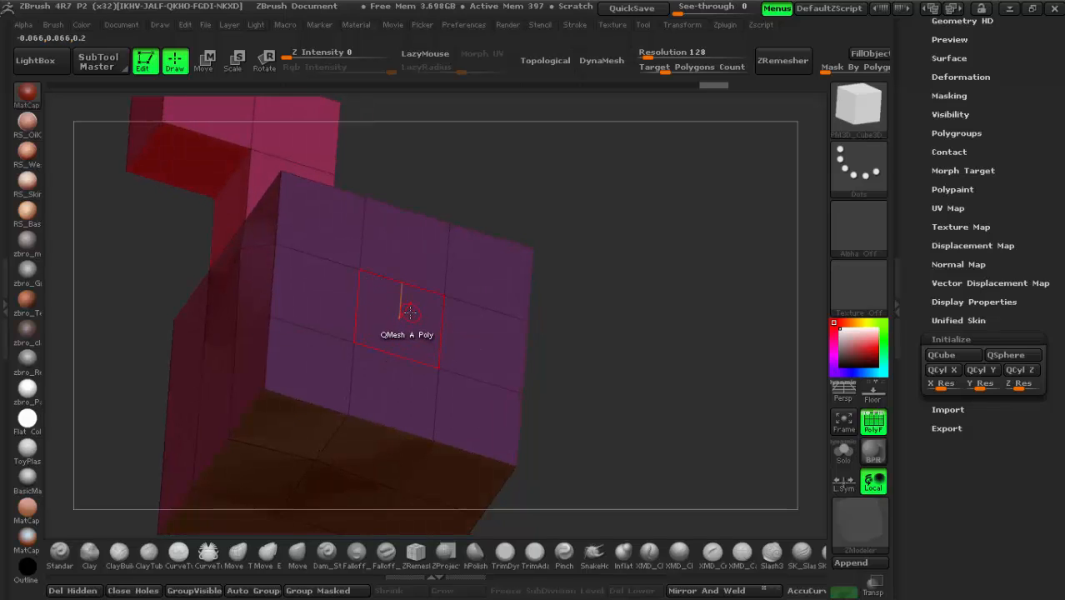
pyautogui.moveTo(402, 315); pyautogui.dragTo(467, 202)
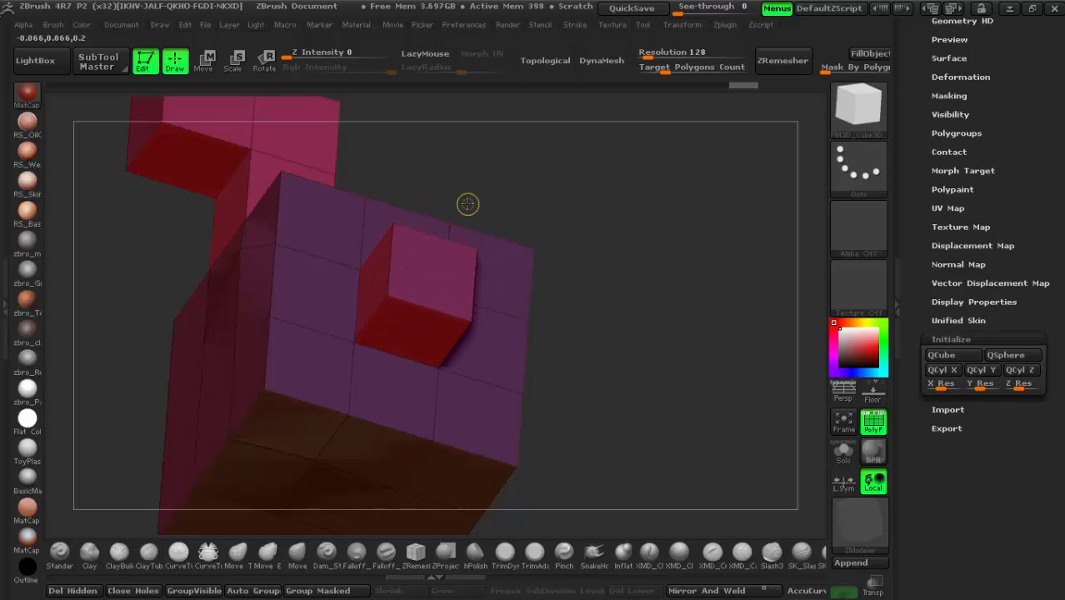
pyautogui.hotkey('ctrl', 'z')
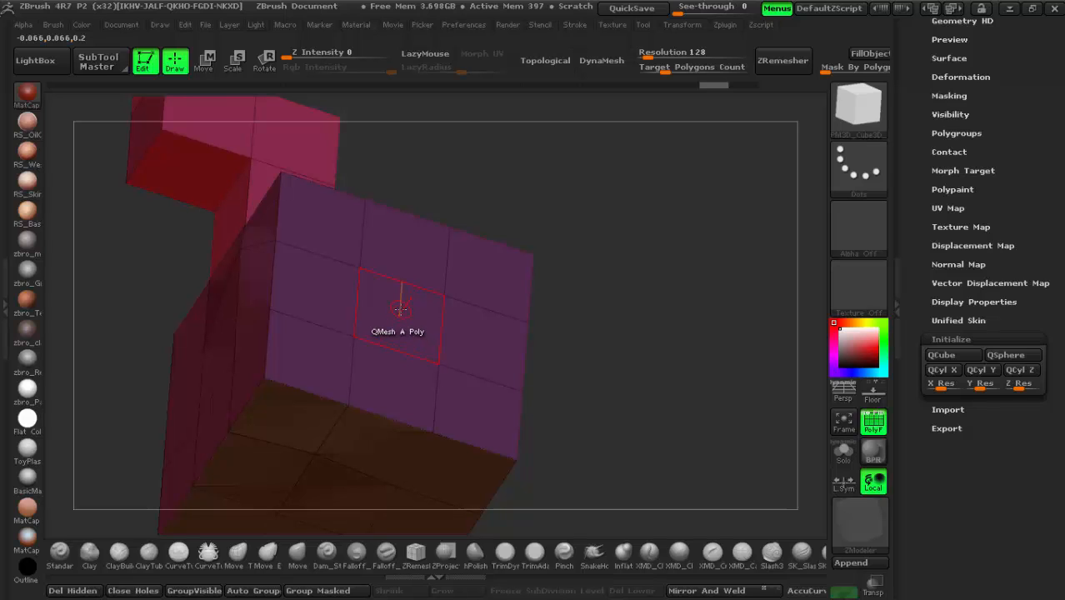
# Examine the ZModeler actions for polygons, edges and points, including QMesh's targets and modifiers, keeping QMesh as the polygon action
pyautogui.press('space')
pyautogui.press('space')
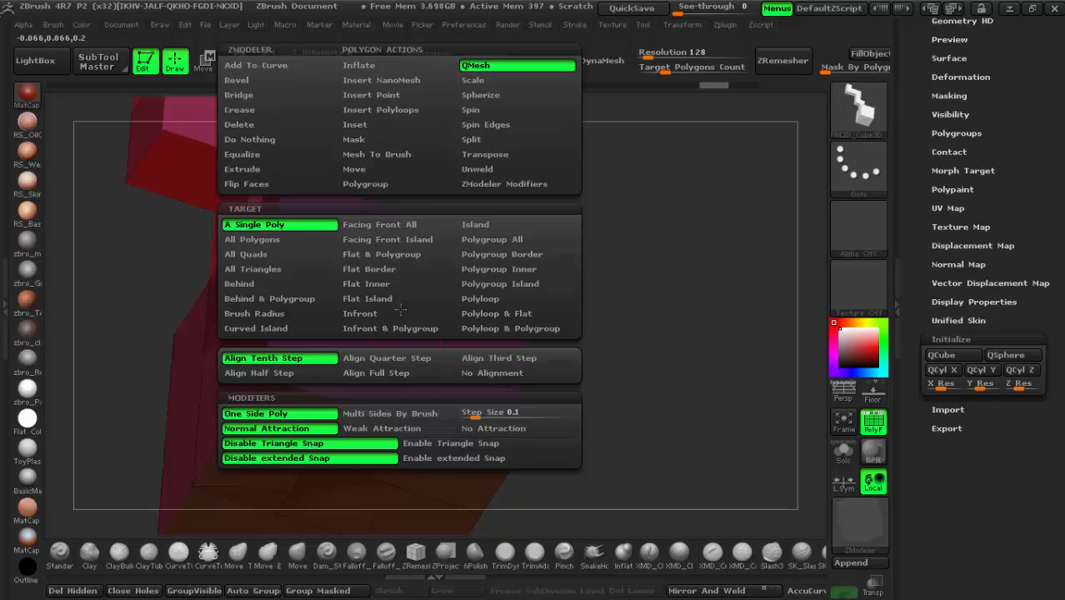
pyautogui.press('space')
pyautogui.press('space')
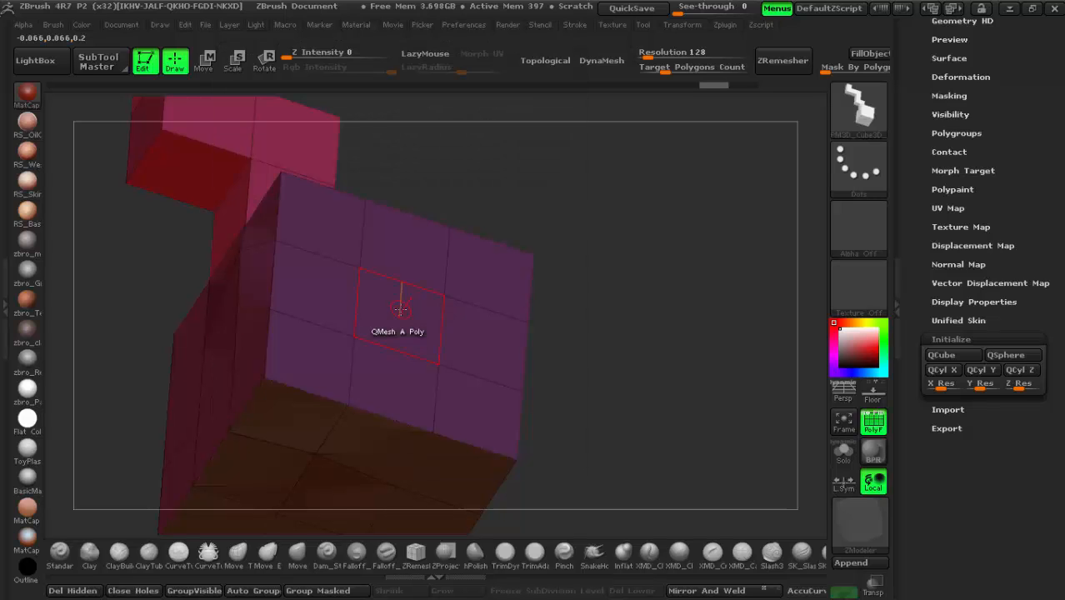
pyautogui.press('space')
pyautogui.press('space')
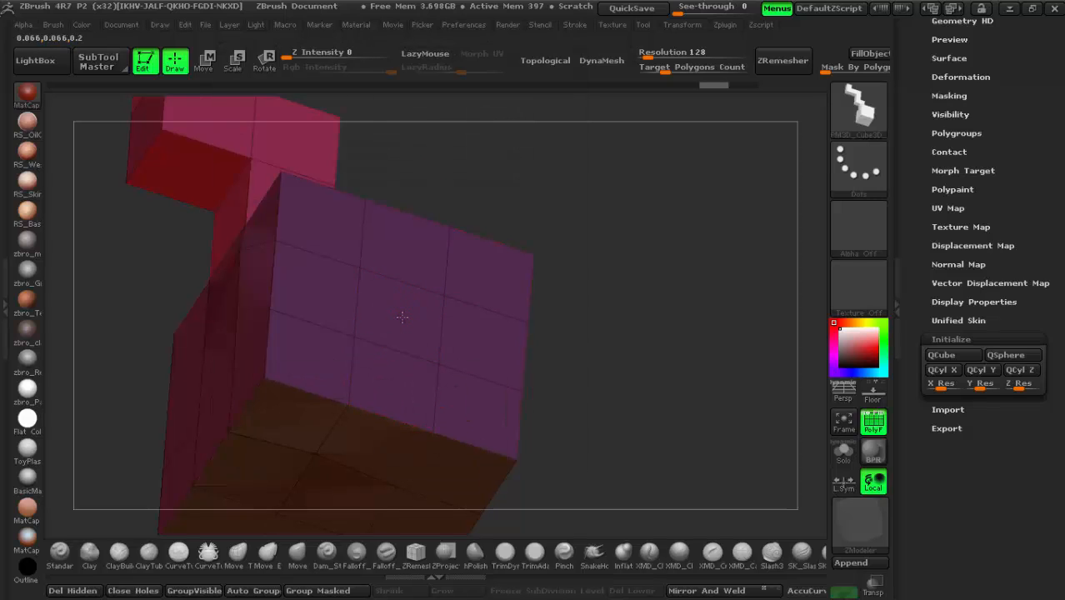
pyautogui.press('space')
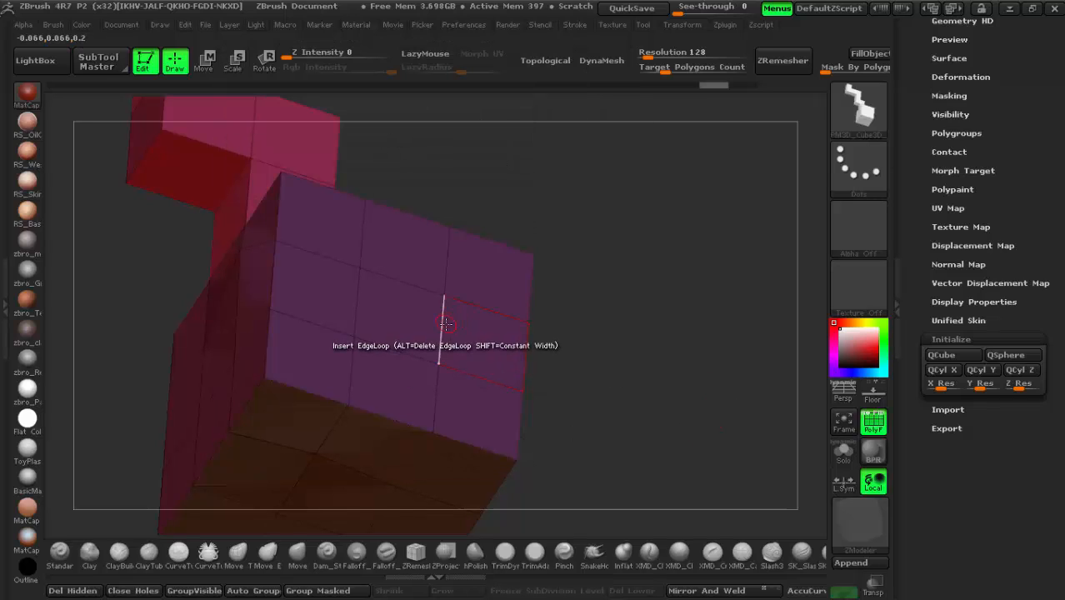
pyautogui.press('space')
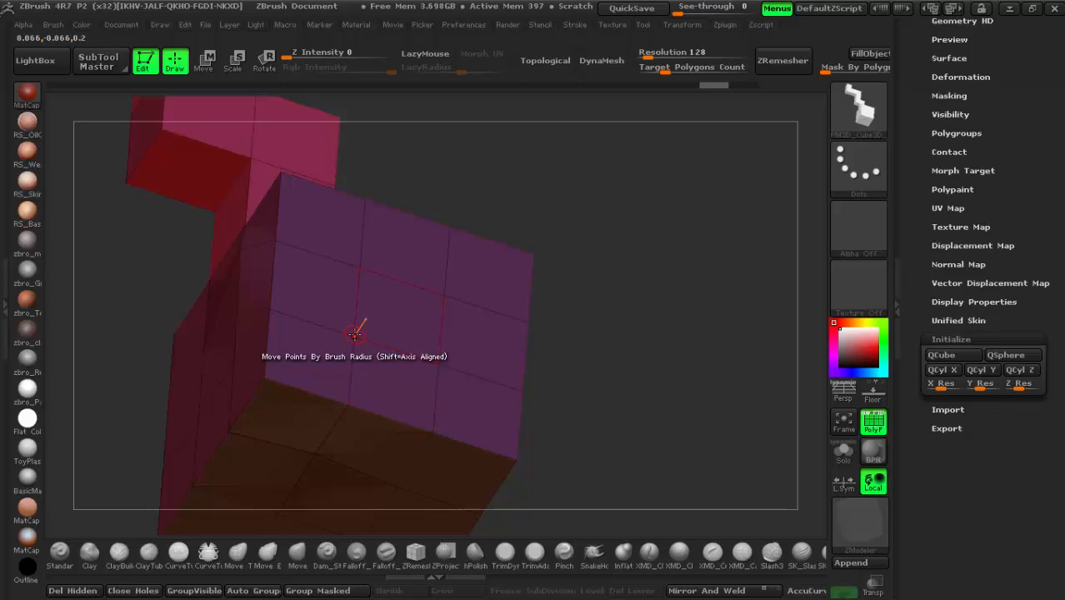
pyautogui.press('space')
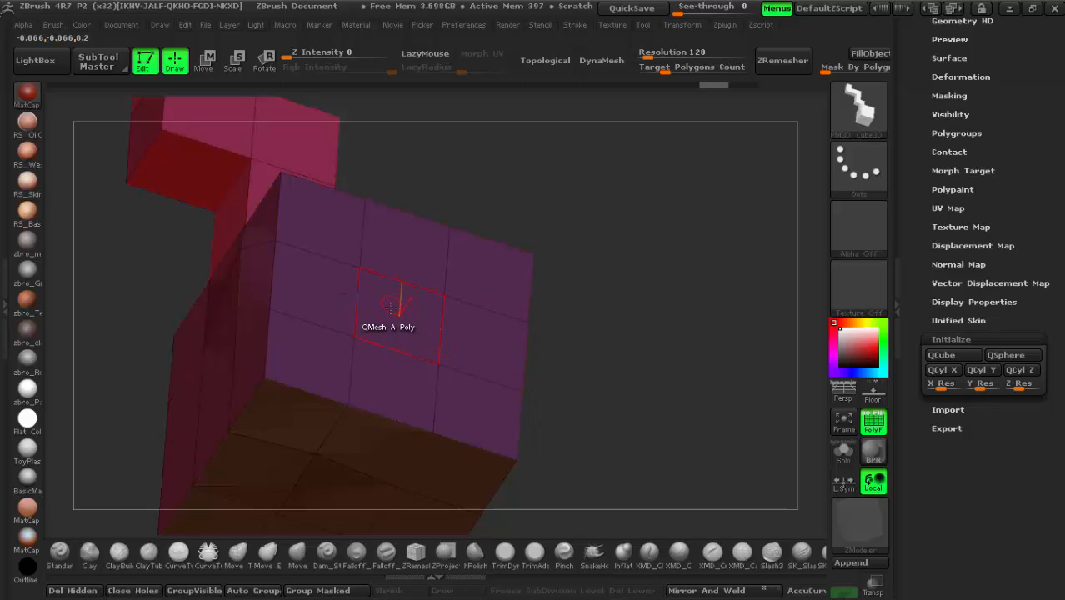
pyautogui.press('space')
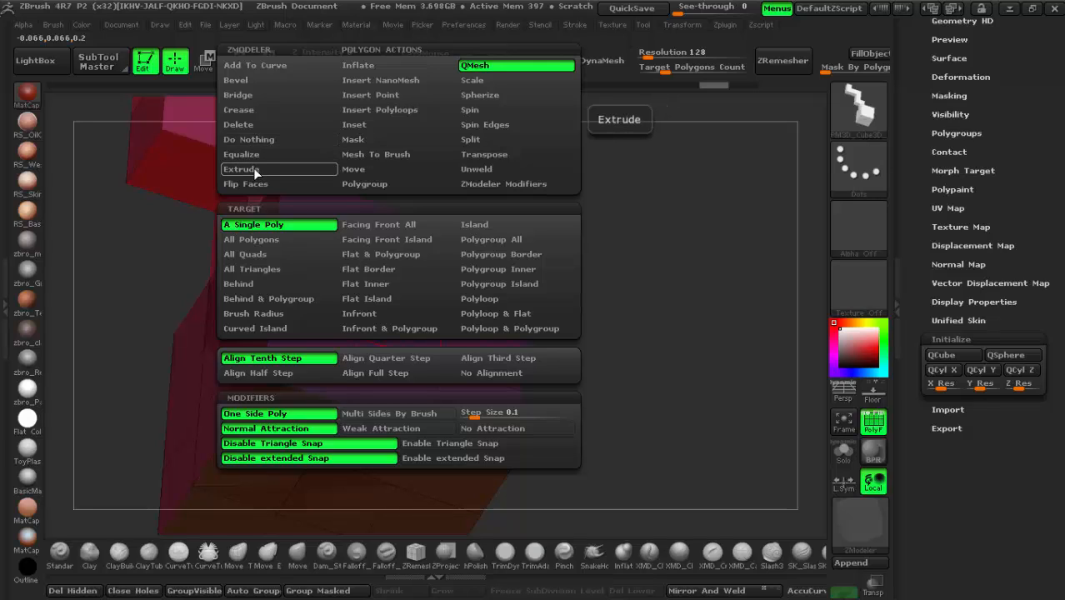
pyautogui.click(490, 66)
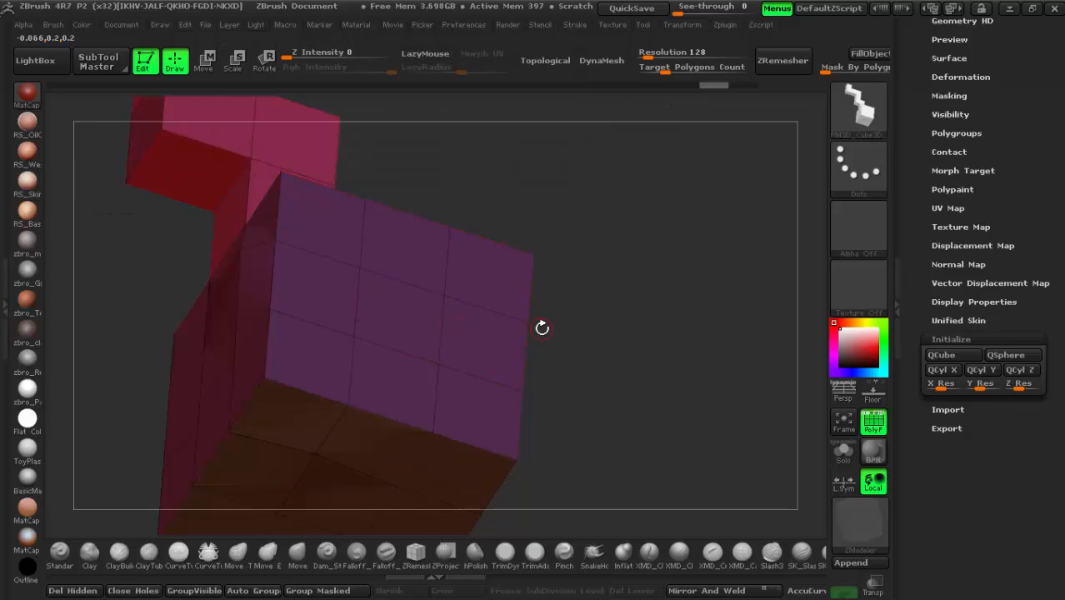
pyautogui.moveTo(542, 326)
pyautogui.mouseDown()
pyautogui.moveTo(549, 319)
pyautogui.moveTo(542, 333)
pyautogui.mouseUp()
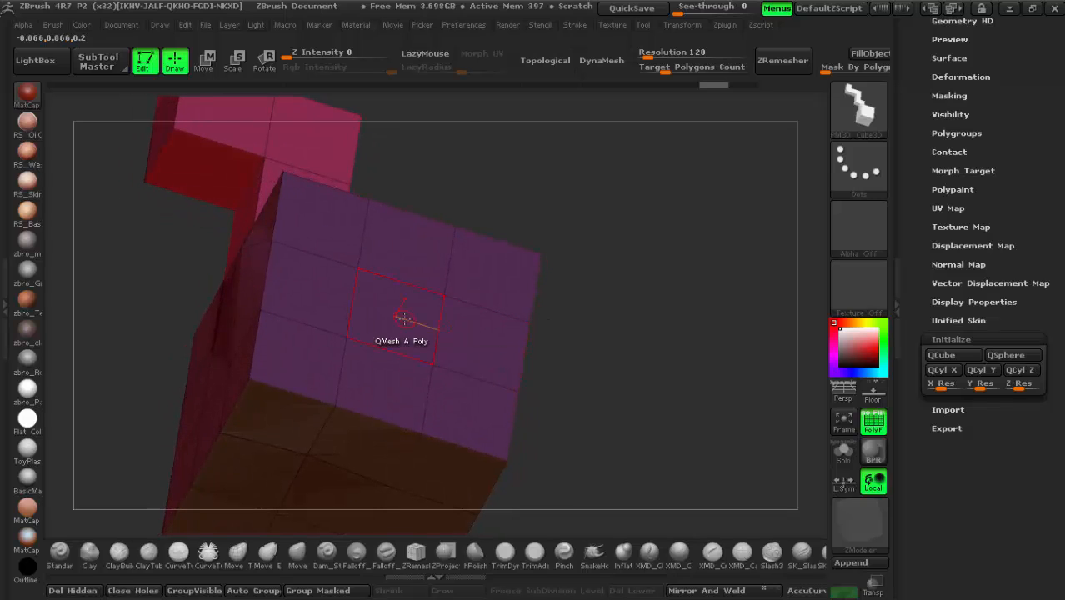
# Review the polygon targets with A Single Poly selected, and view the targets and modifiers of the Bridge action
pyautogui.press('space')
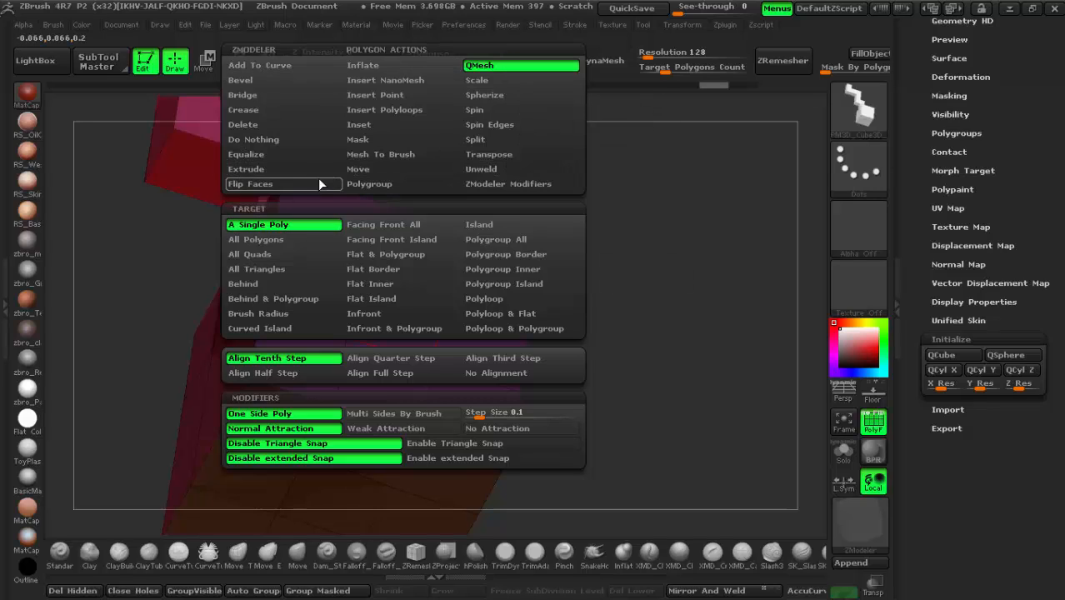
pyautogui.click(266, 224)
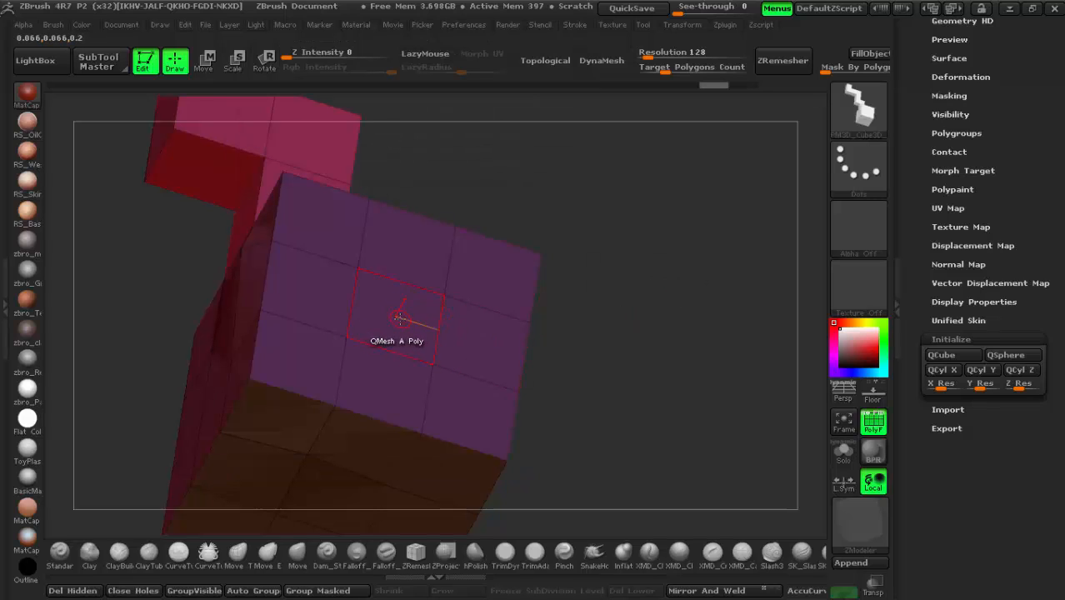
pyautogui.press('space')
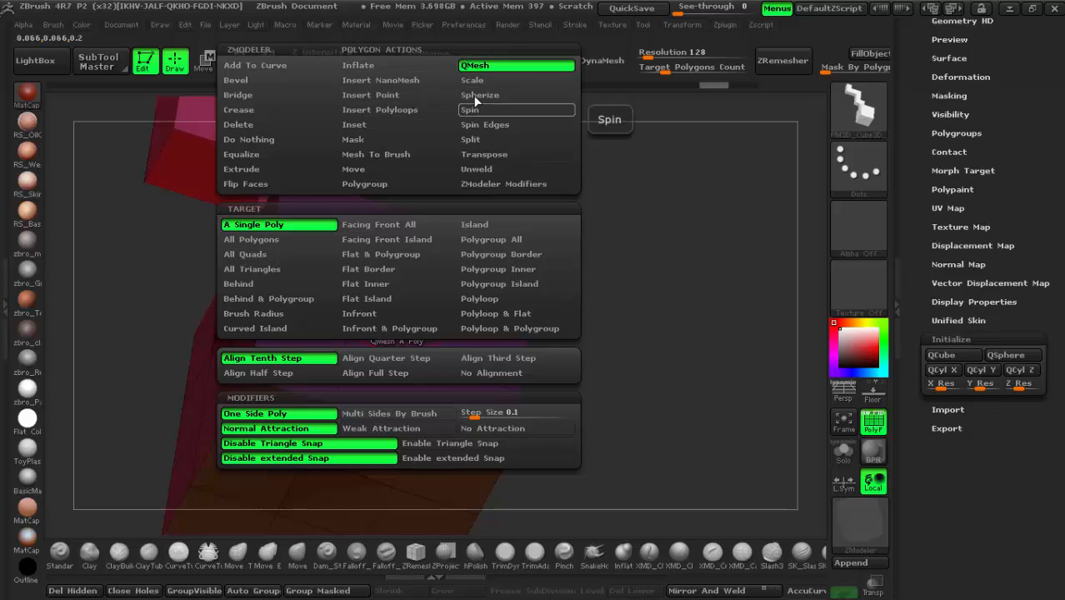
pyautogui.click(245, 96)
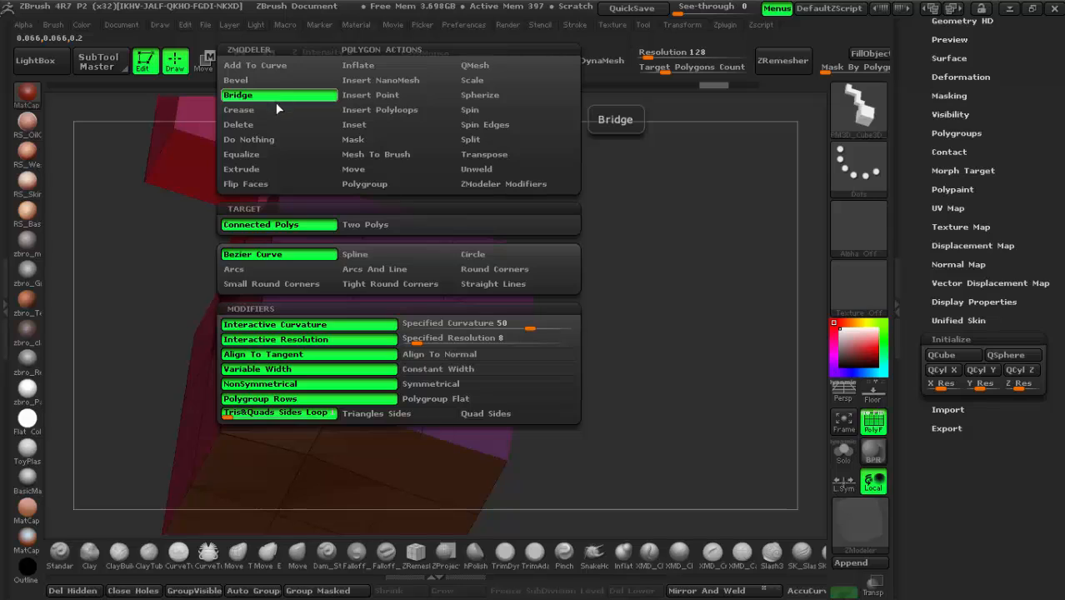
# Set the polygon action back to QMesh and extrude the purple face's middle polygon outward by about two grid cells
pyautogui.click(482, 66)
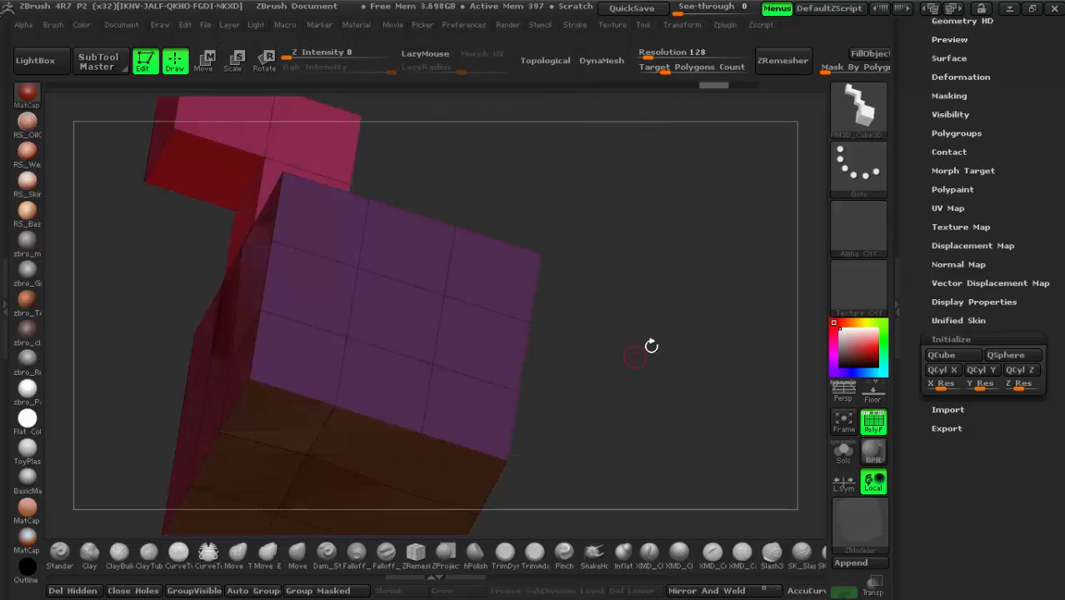
pyautogui.moveTo(397, 300); pyautogui.dragTo(467, 177)
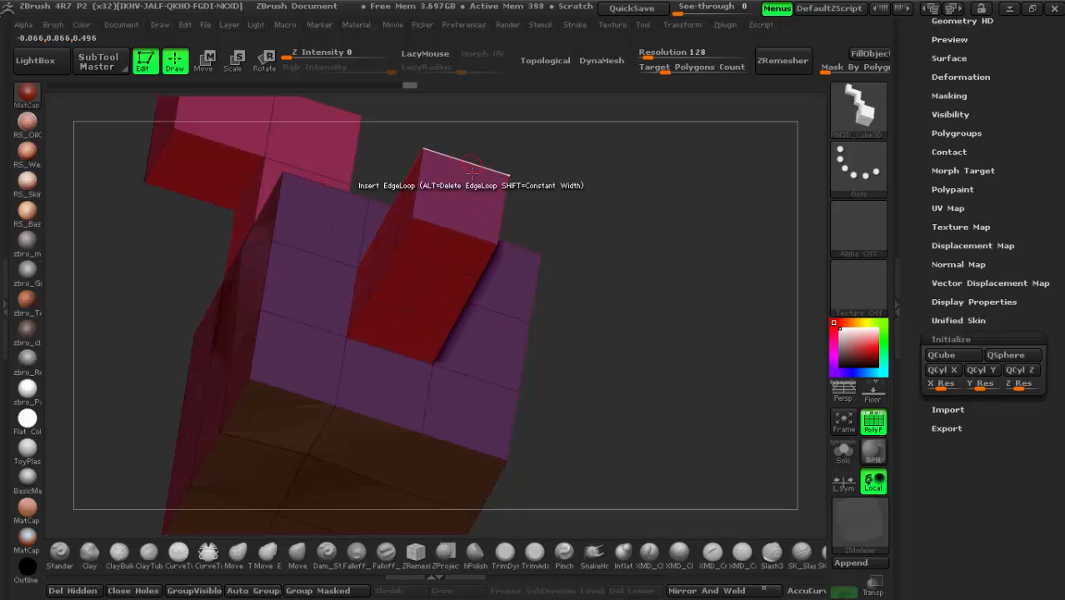
pyautogui.moveTo(546, 317); pyautogui.dragTo(523, 350)
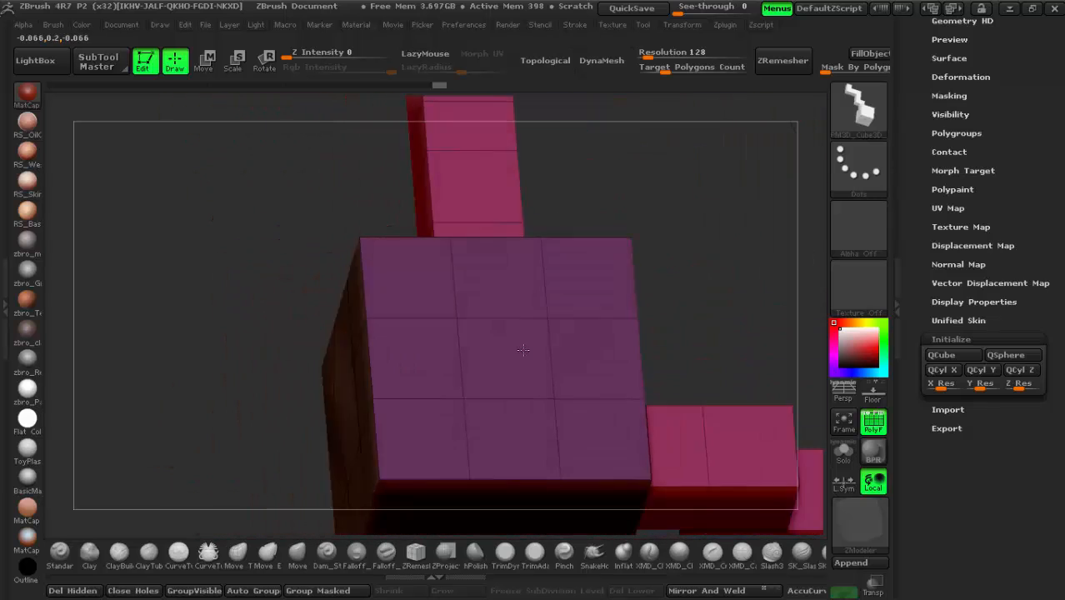